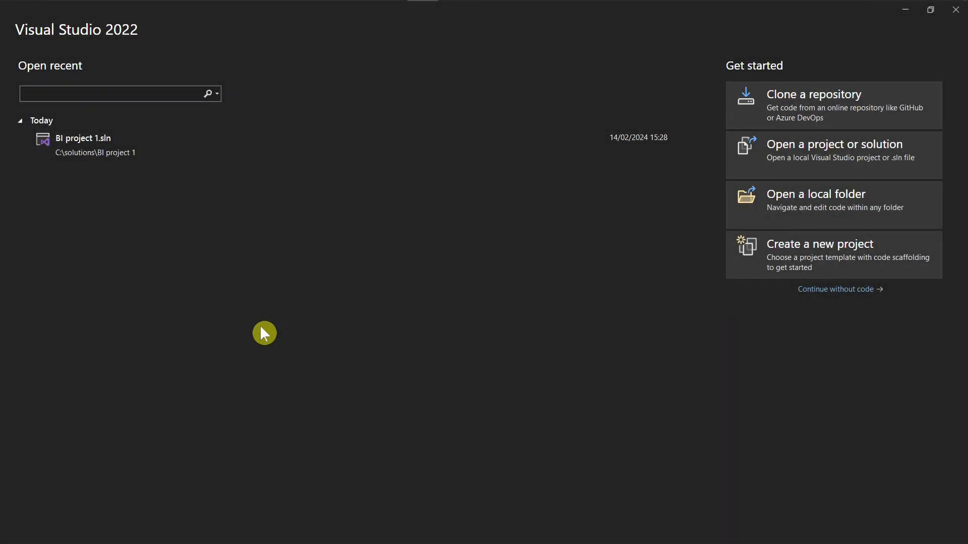
# Remove Integration Services Project from the recent templates and pick the Integration Services Project template from an "ssis" template search.
pyautogui.rightClick(208, 101)
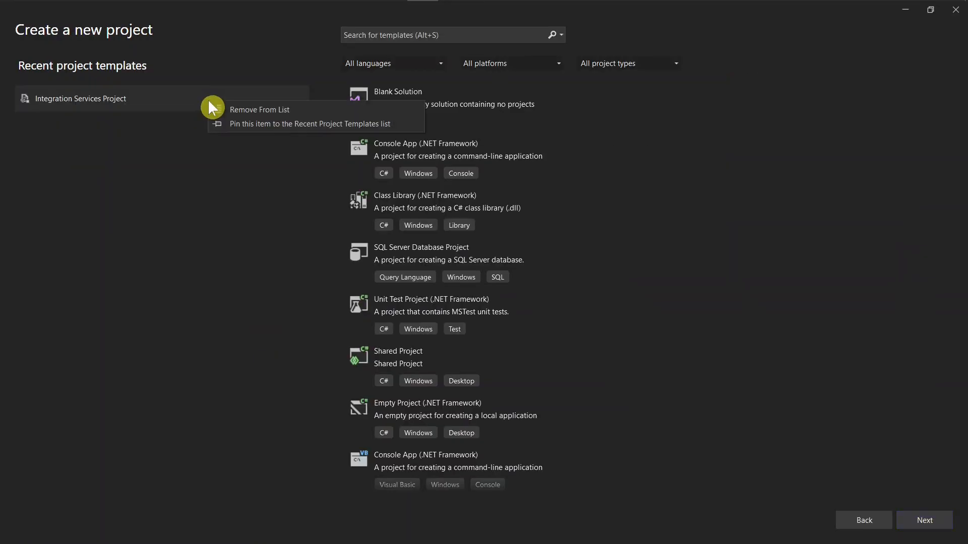
pyautogui.click(247, 109)
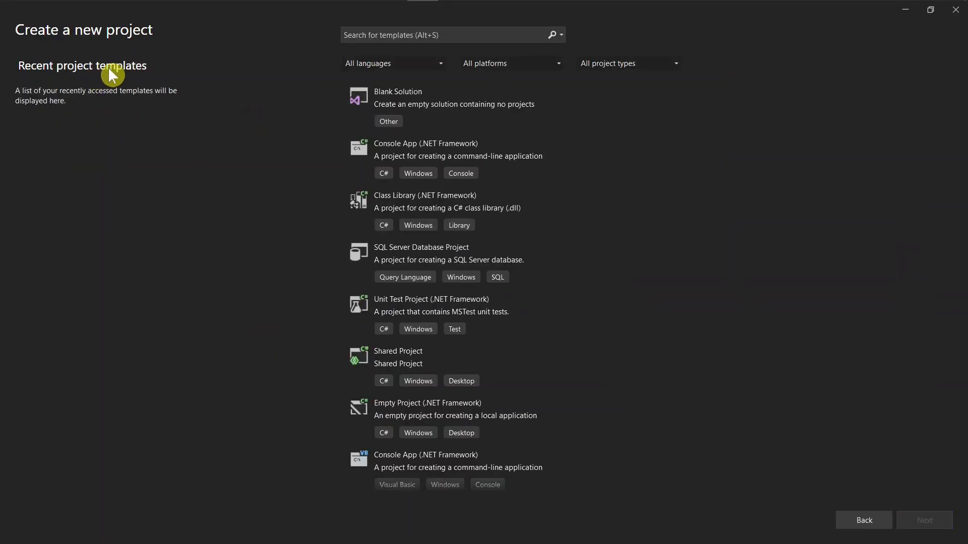
pyautogui.click(450, 34)
pyautogui.write('ssis')
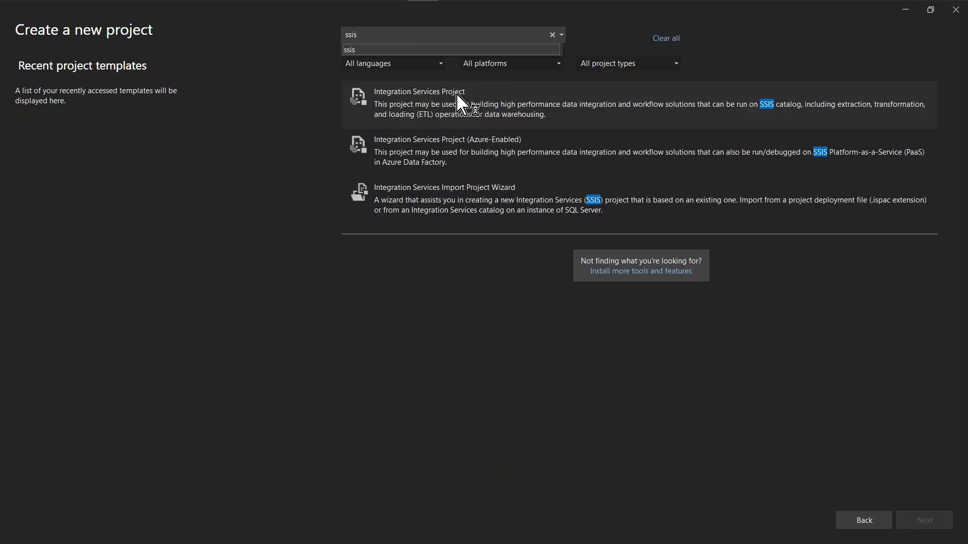
pyautogui.click(400, 101)
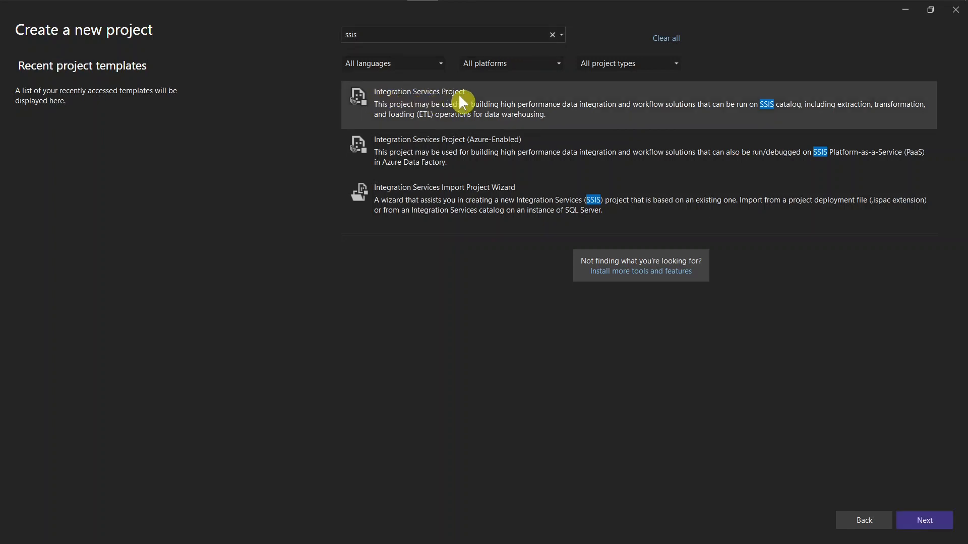
pyautogui.click(917, 521)
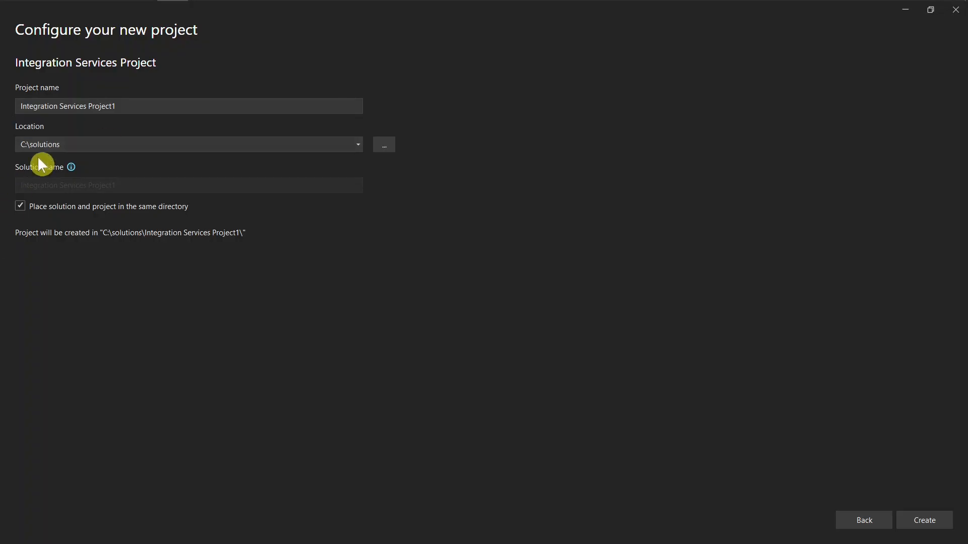
# Name the new project "SSIS Files Project", keep its location as C:\solutions, and create it.
pyautogui.click(175, 105)
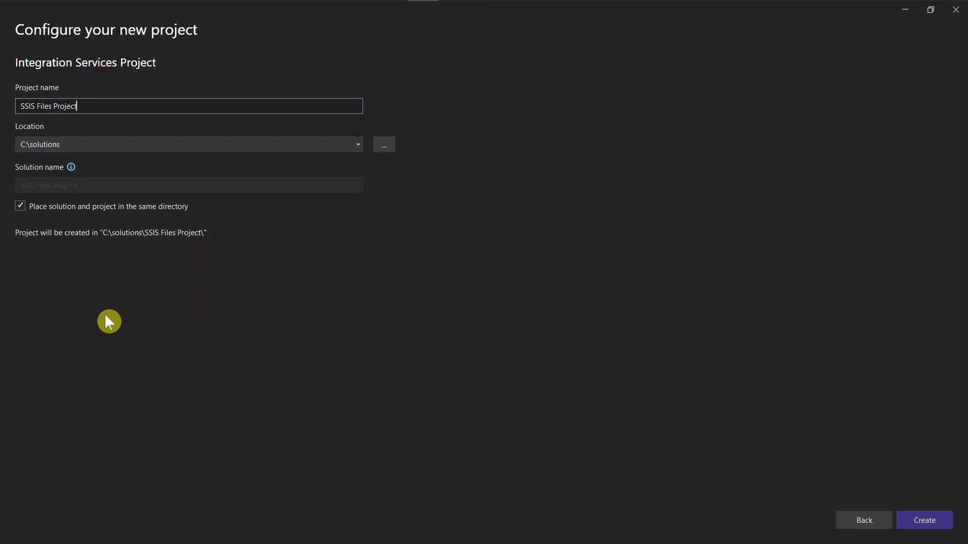
pyautogui.click(79, 145)
pyautogui.moveTo(89, 146); pyautogui.dragTo(9, 142)
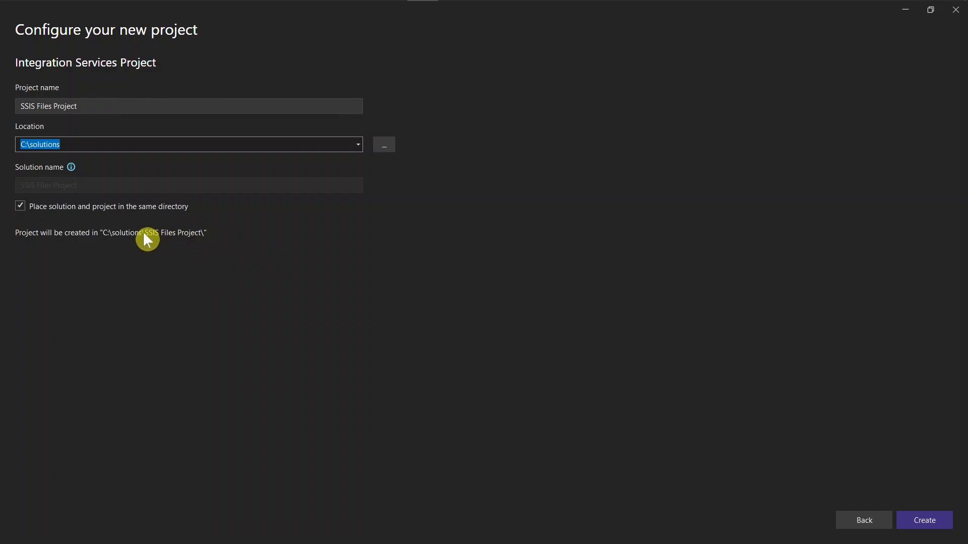
pyautogui.click(924, 522)
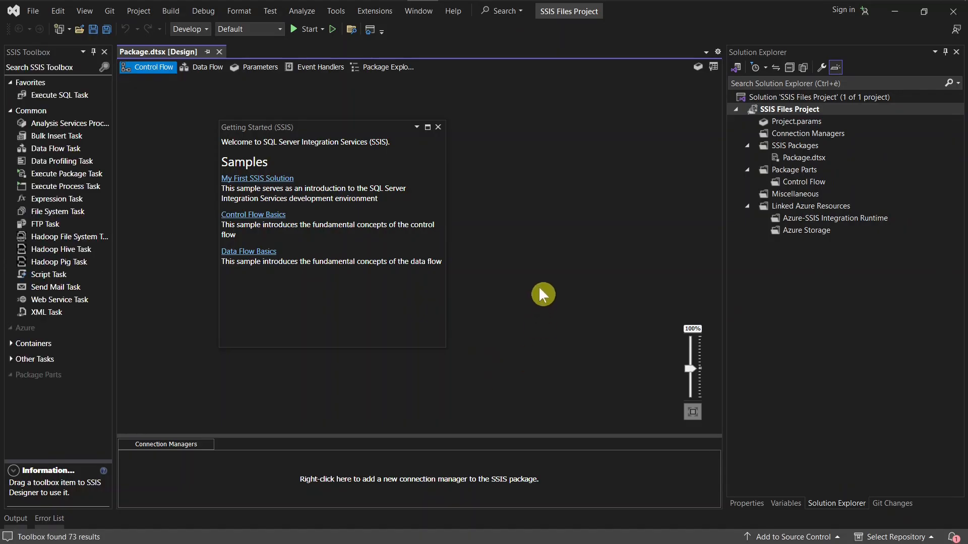
# Close the Getting Started (SSIS) window and widen the SSIS Toolbox so the full task names fit.
pyautogui.click(439, 127)
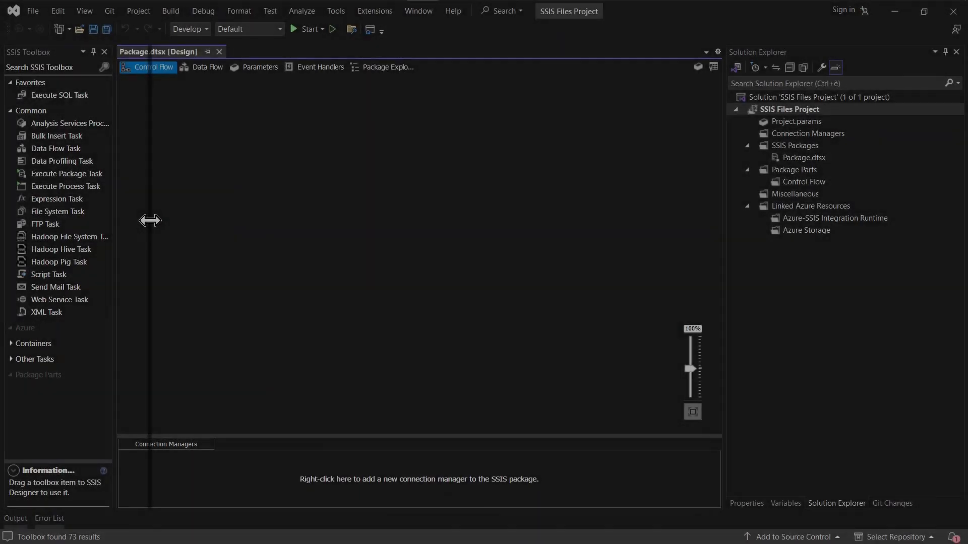
pyautogui.moveTo(150, 220); pyautogui.dragTo(151, 220)
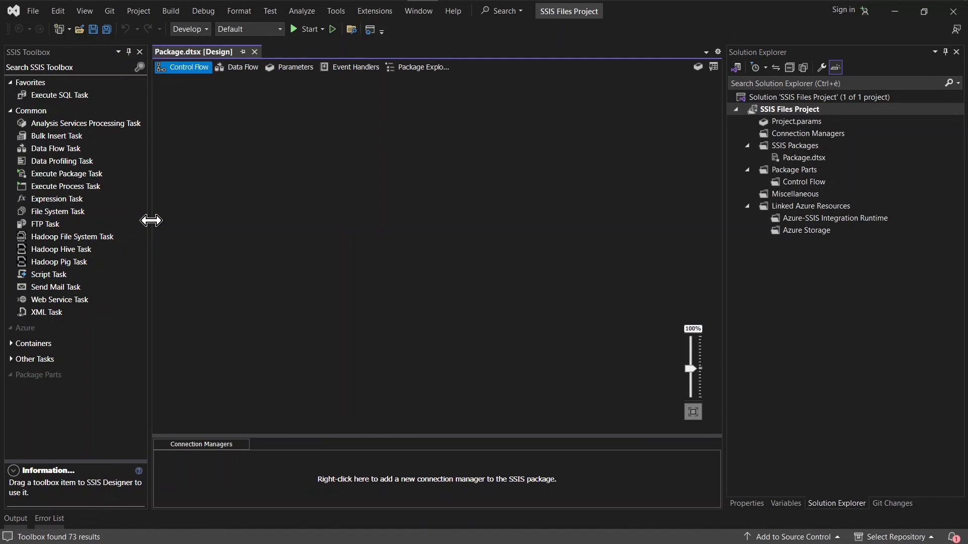
pyautogui.click(88, 47)
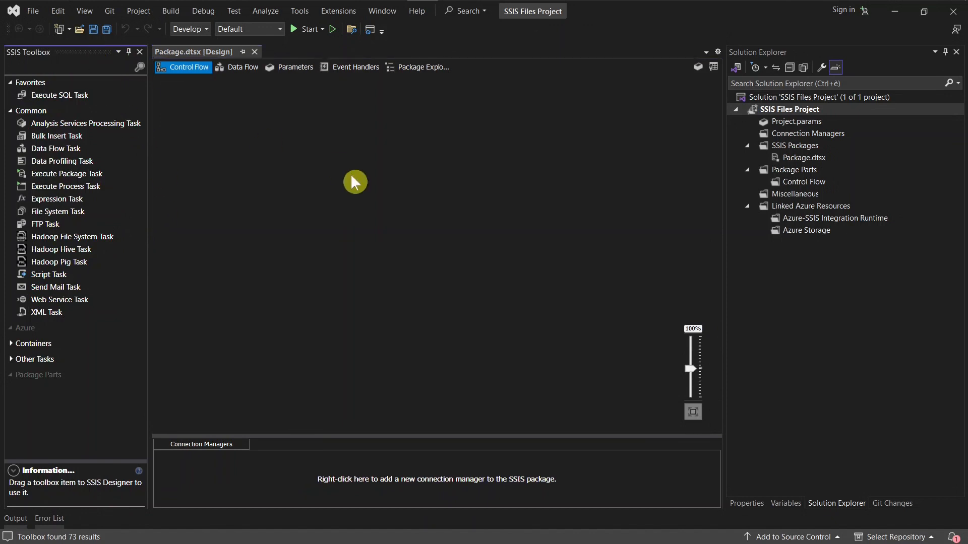
pyautogui.click(352, 177)
# Collapse the Favorites group in the SSIS Toolbox and add a Data Flow Task from Common to the control flow.
pyautogui.click(74, 50)
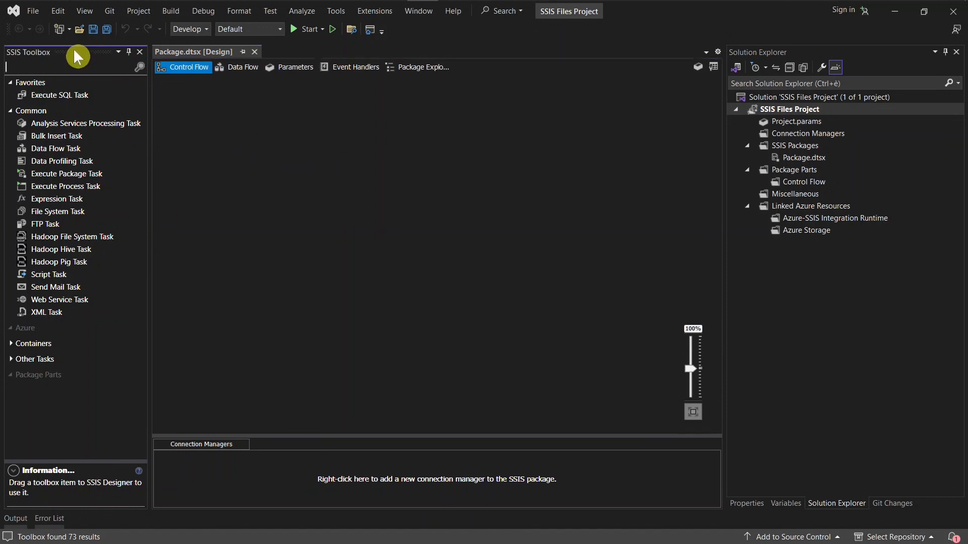
pyautogui.click(14, 112)
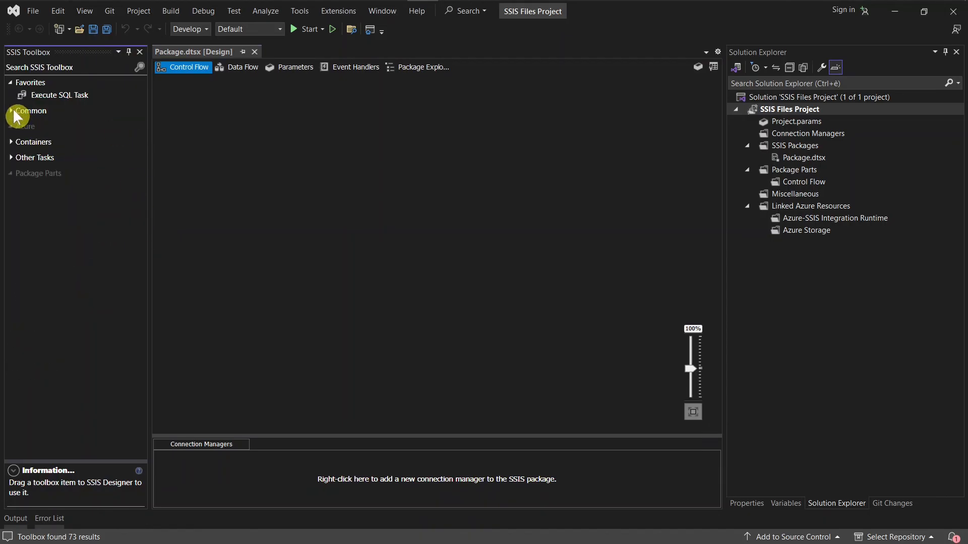
pyautogui.click(206, 150)
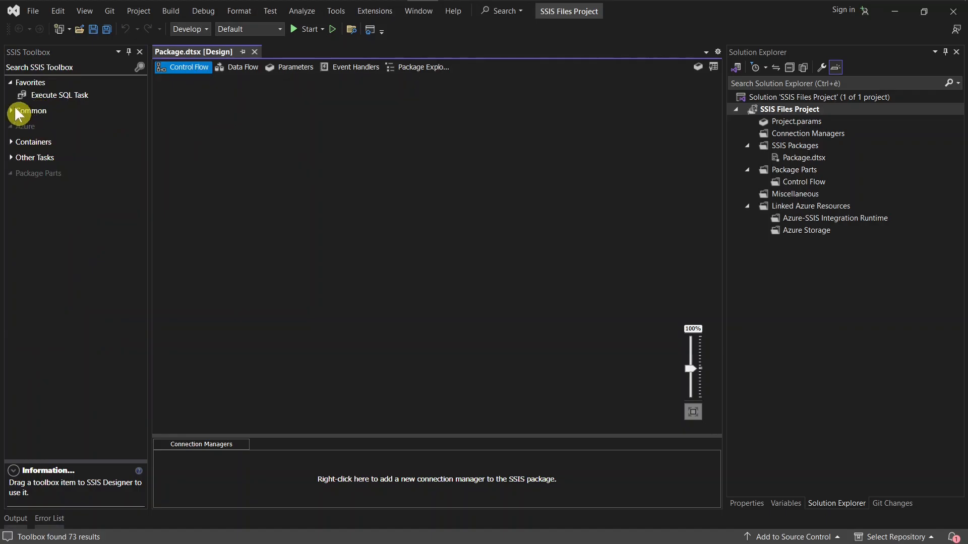
pyautogui.click(13, 85)
pyautogui.click(28, 99)
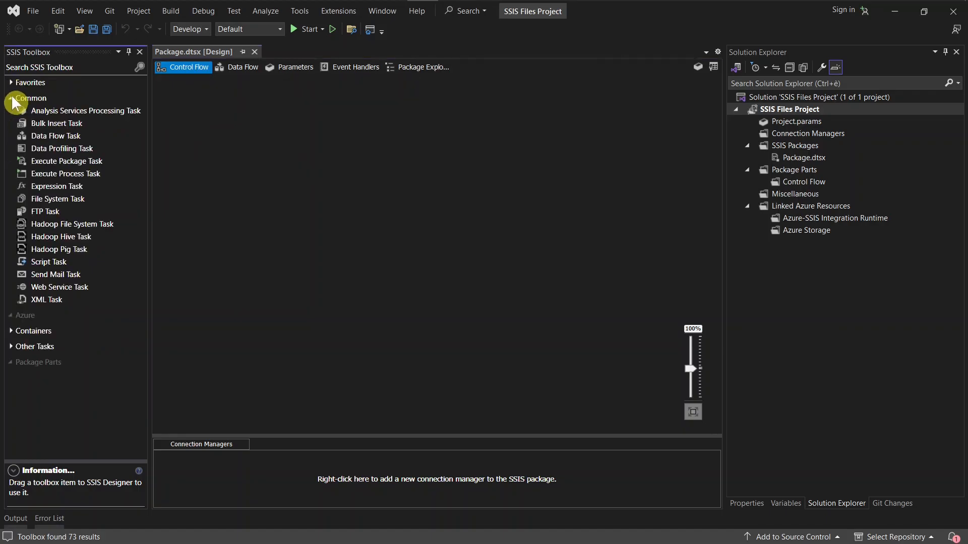
pyautogui.moveTo(52, 135); pyautogui.dragTo(272, 210)
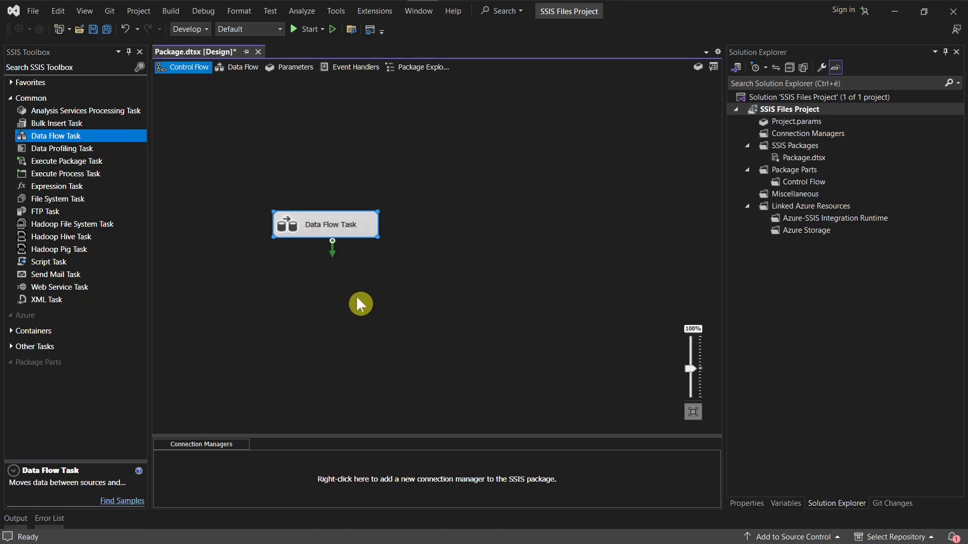
pyautogui.click(192, 82)
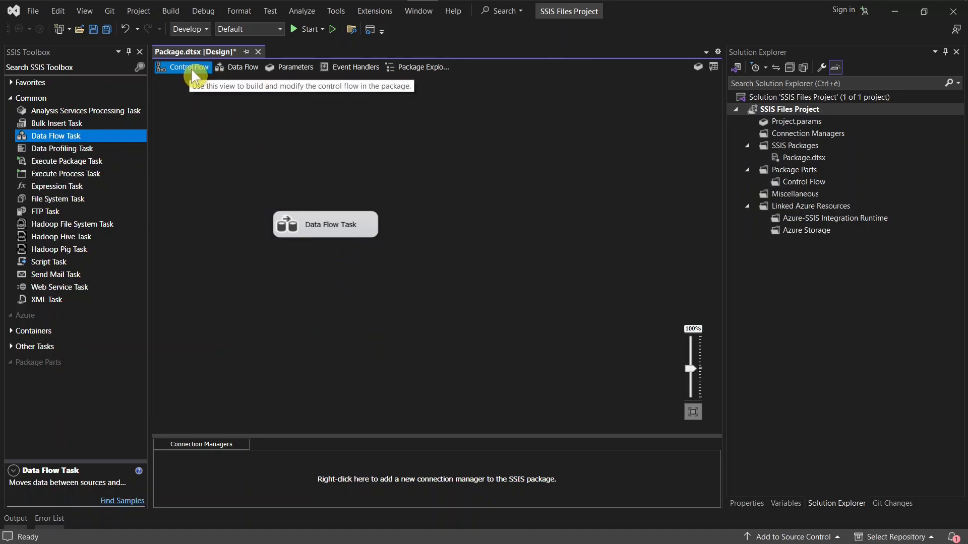
# Open the Data Flow Task's data flow design and examine its toolbox components, collapsing Common and expanding Other Transforms.
pyautogui.click(329, 223)
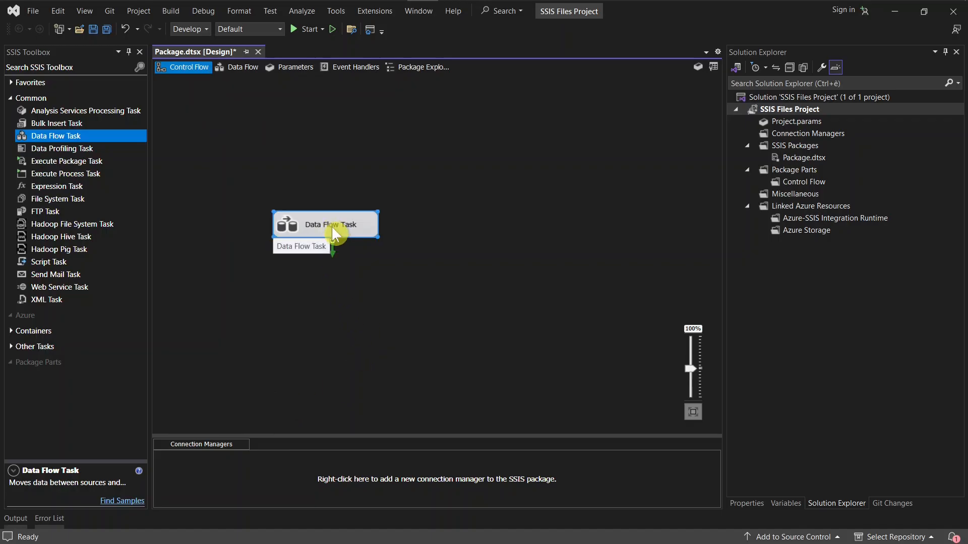
pyautogui.doubleClick(331, 227)
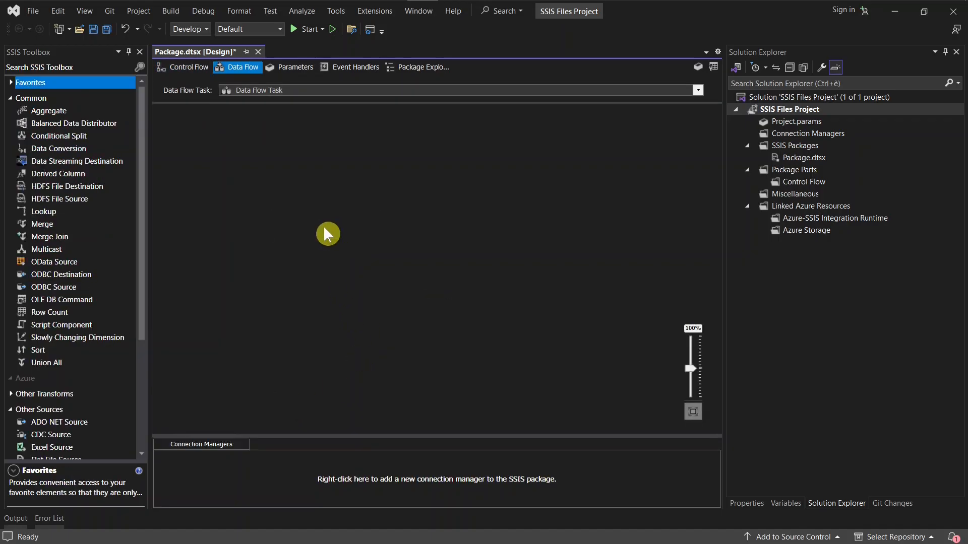
pyautogui.click(68, 134)
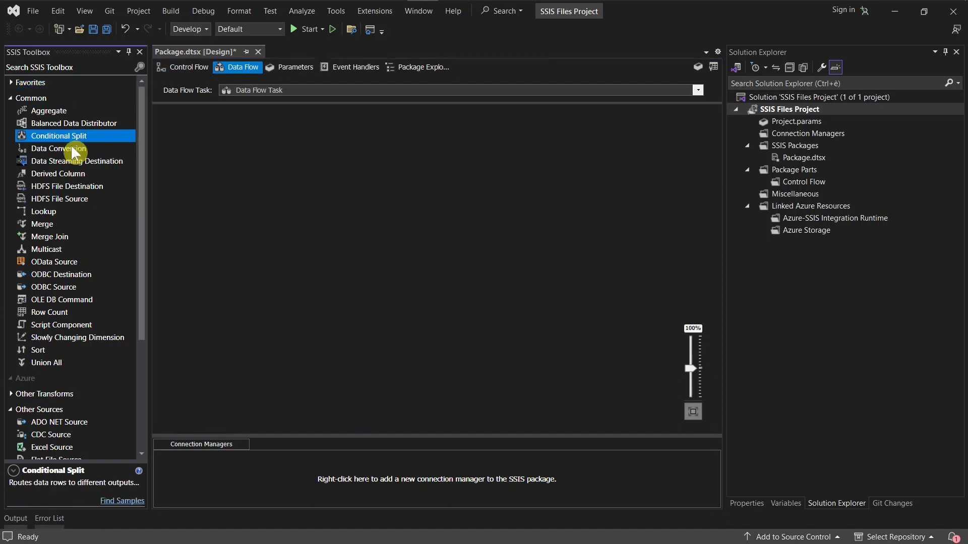
pyautogui.moveTo(142, 262); pyautogui.dragTo(138, 137)
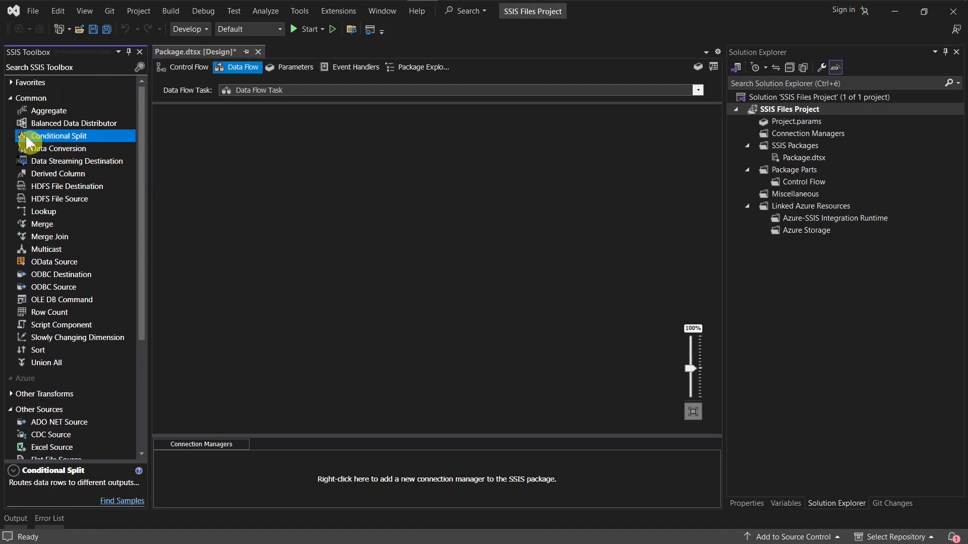
pyautogui.click(23, 97)
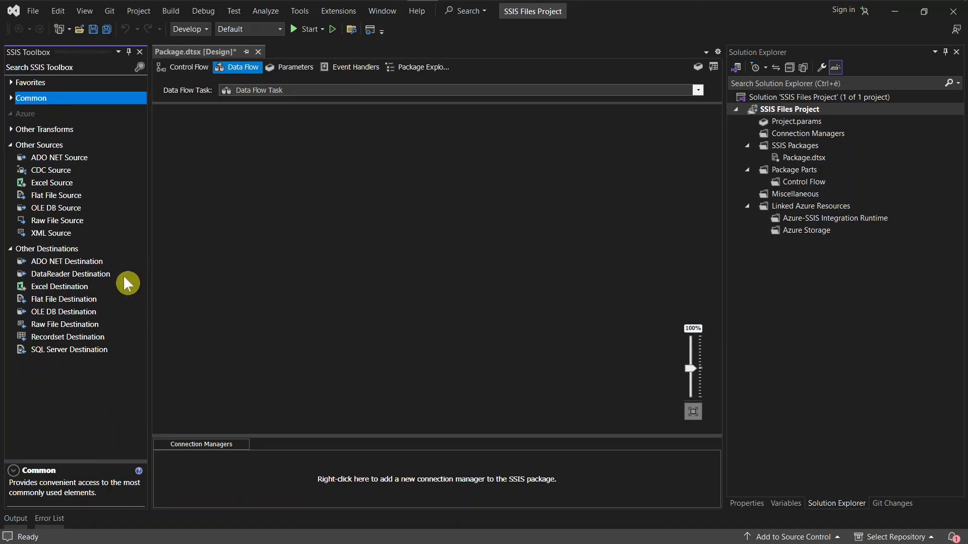
pyautogui.click(11, 129)
pyautogui.click(307, 218)
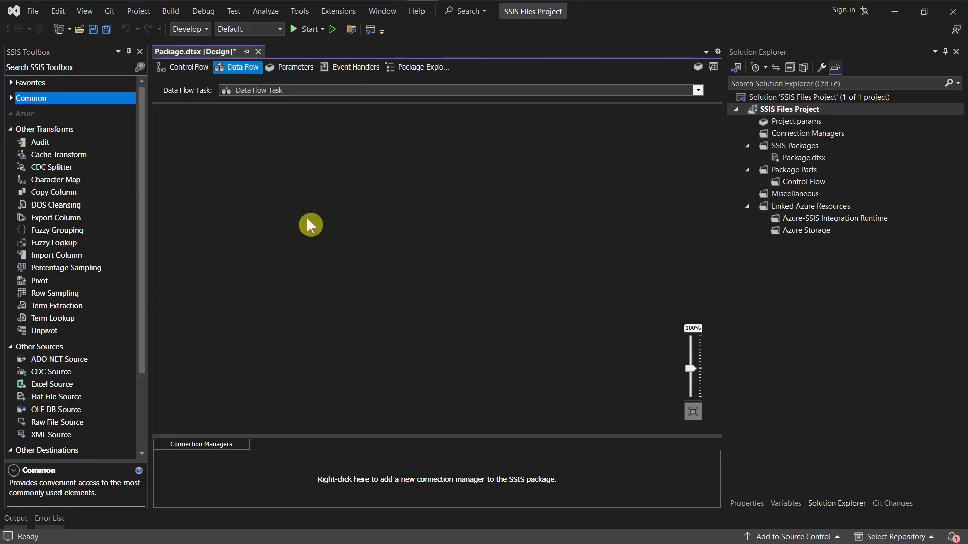
# Return to the package's control flow and show the SSIS Toolbox window.
pyautogui.click(194, 67)
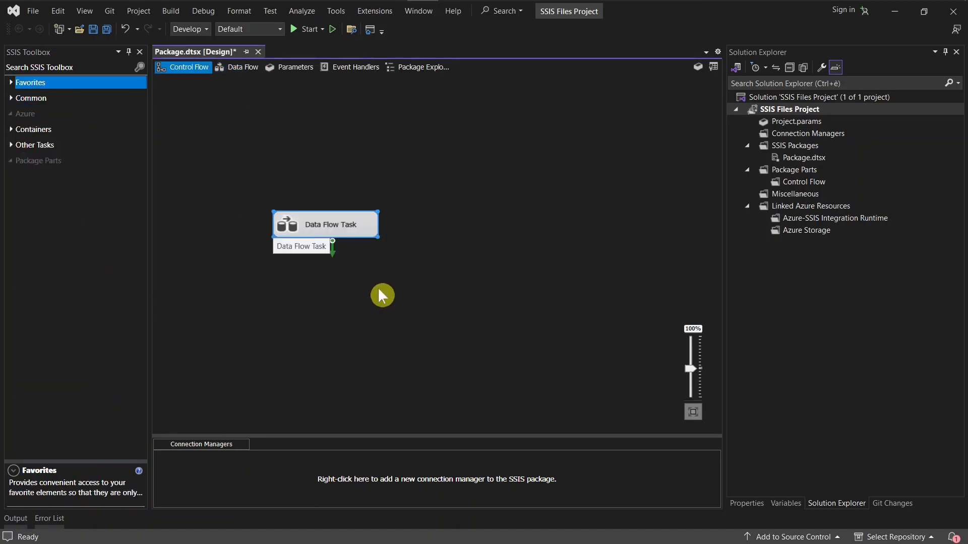
pyautogui.click(385, 291)
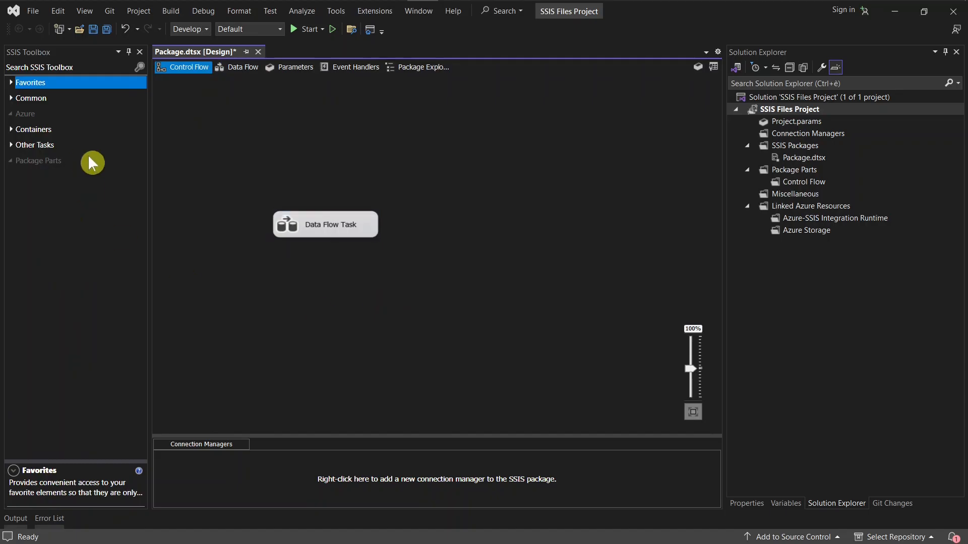
pyautogui.click(83, 11)
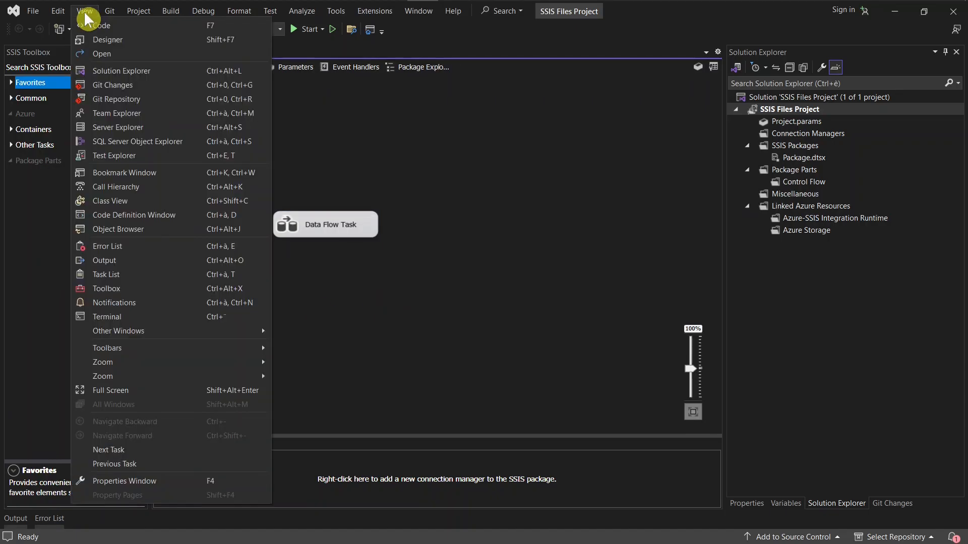
pyautogui.moveTo(170, 331)
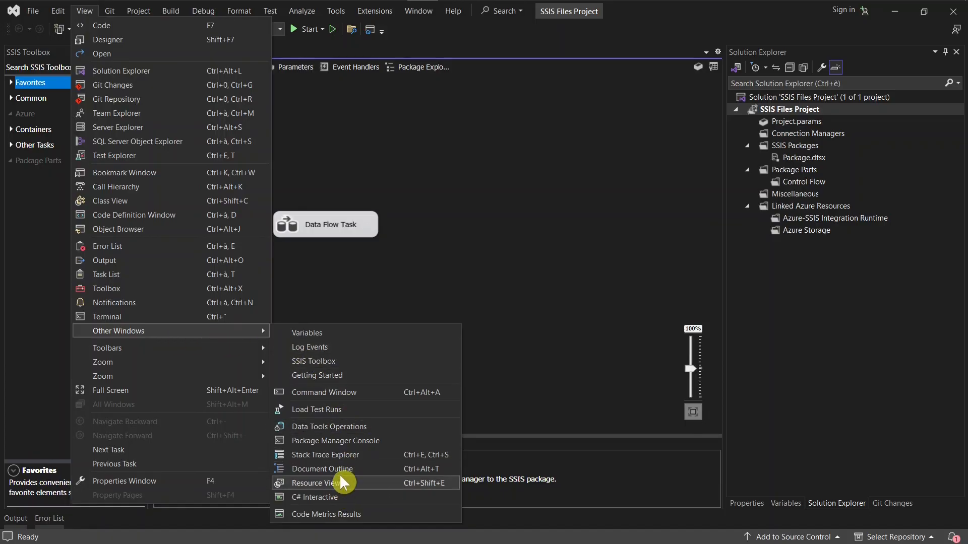
pyautogui.click(313, 362)
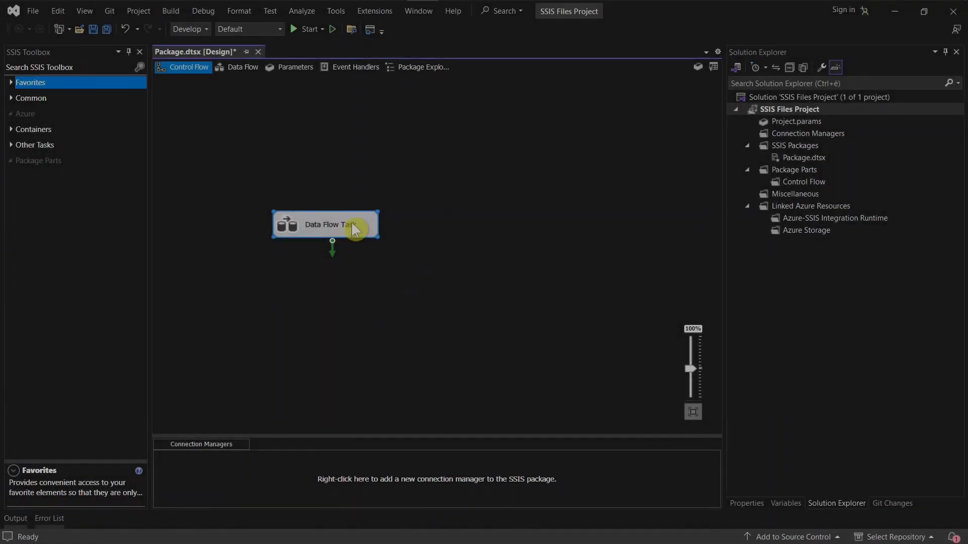
pyautogui.click(494, 225)
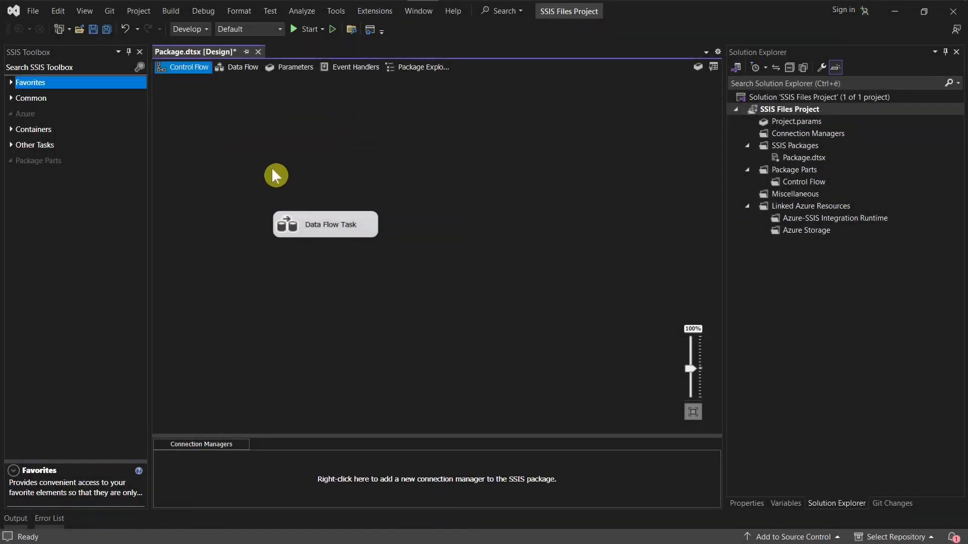
# Move the Data Flow Task up and to the left on the control flow canvas and paste one copy of it.
pyautogui.moveTo(355, 230); pyautogui.dragTo(312, 171)
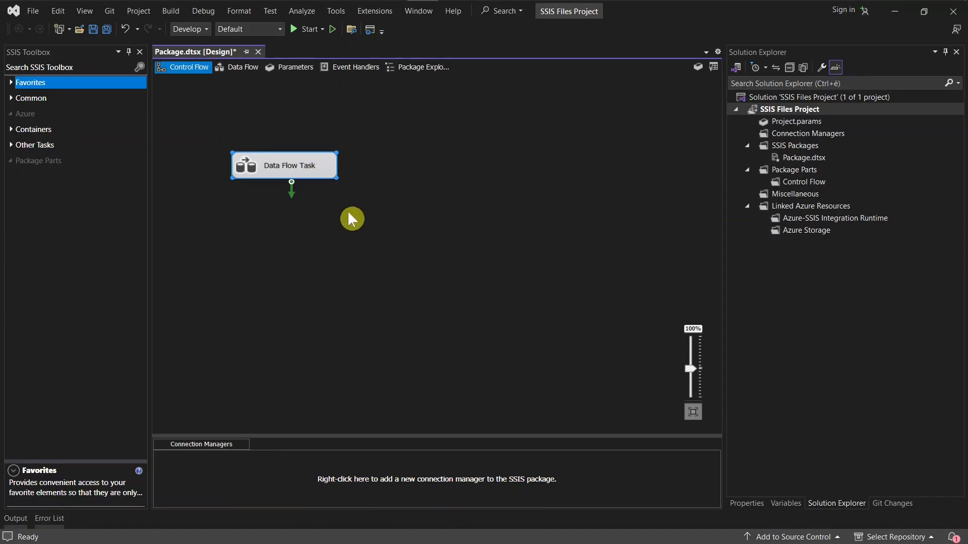
pyautogui.hotkey('ctrl', 'c')
pyautogui.hotkey('ctrl', 'v')
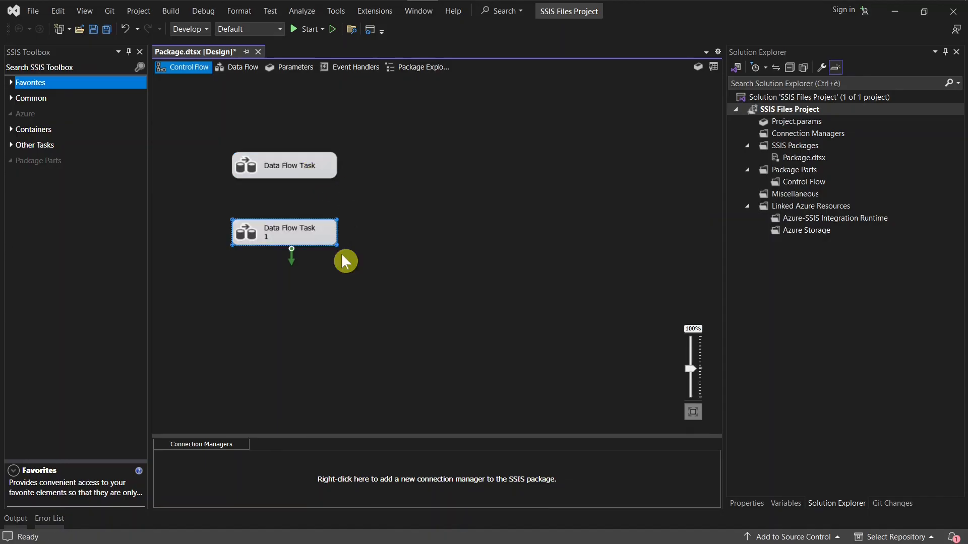
# Shift Data Flow Task 1 to the right and paste another copy of the Data Flow Task.
pyautogui.moveTo(319, 238); pyautogui.dragTo(370, 230)
pyautogui.click(409, 304)
pyautogui.hotkey('ctrl', 'v')
pyautogui.click(534, 251)
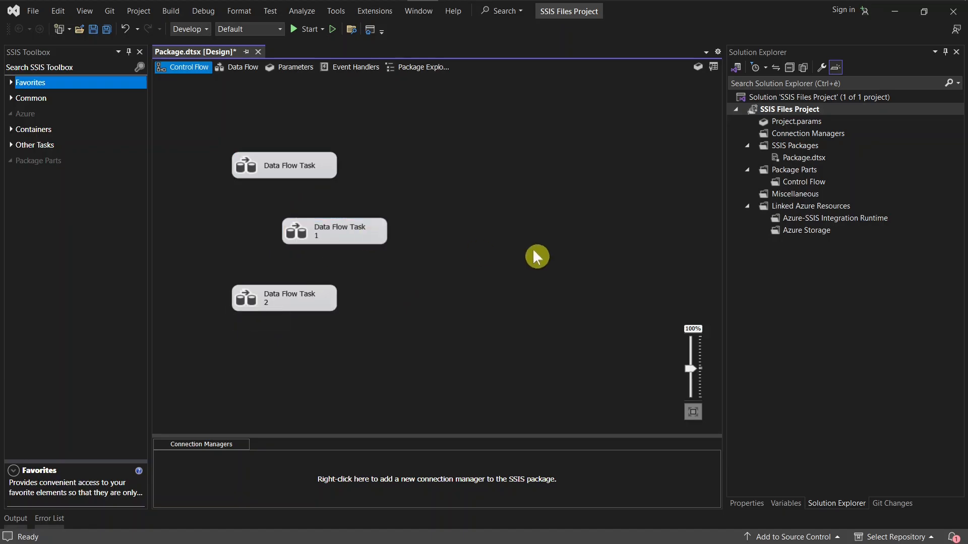
# Link Data Flow Task to Data Flow Task 1, and Data Flow Task 1 to Data Flow Task 2, with precedence constraints.
pyautogui.moveTo(481, 336); pyautogui.dragTo(214, 121)
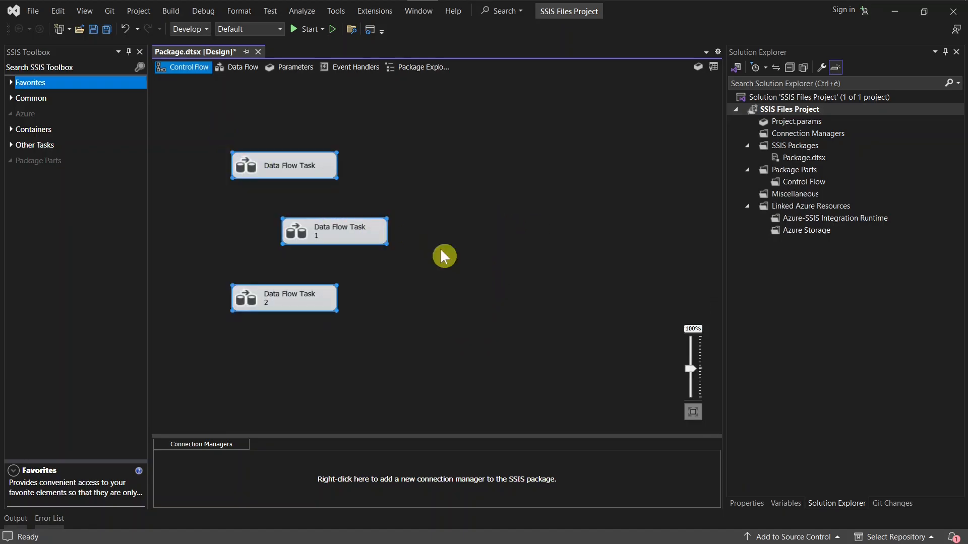
pyautogui.click(485, 260)
pyautogui.click(293, 174)
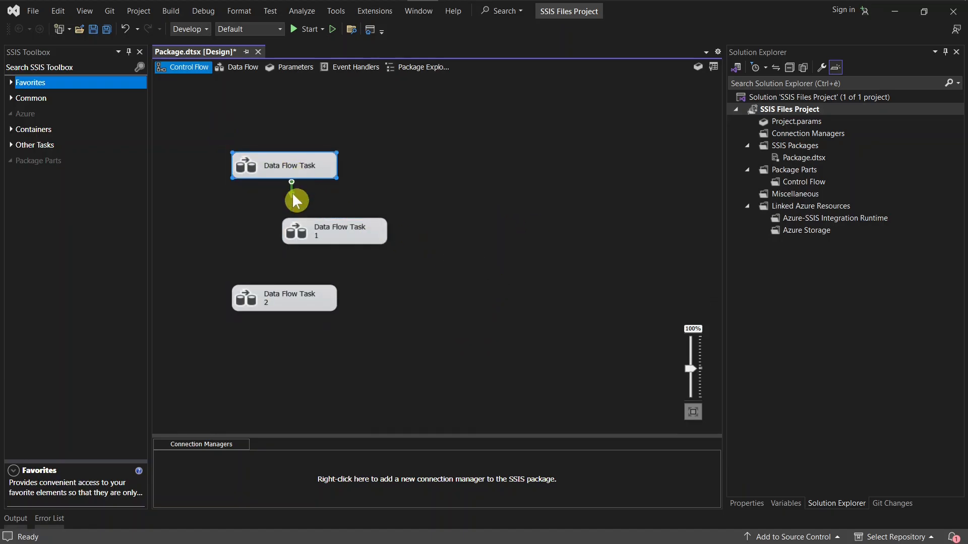
pyautogui.moveTo(292, 193); pyautogui.dragTo(322, 296)
pyautogui.click(343, 236)
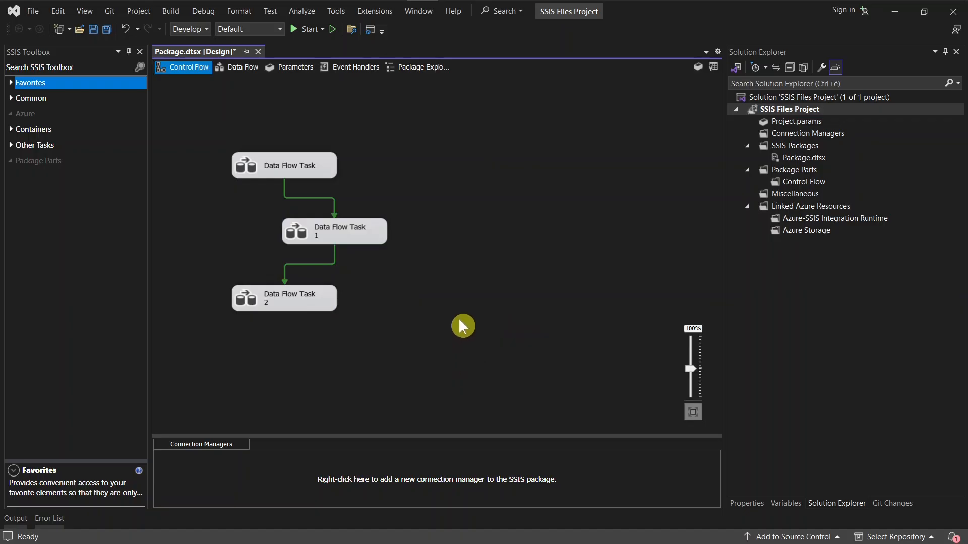
# Widen the Data Flow Task 1 box so its name fits on one line.
pyautogui.click(368, 229)
pyautogui.moveTo(384, 234); pyautogui.dragTo(439, 236)
pyautogui.click(508, 330)
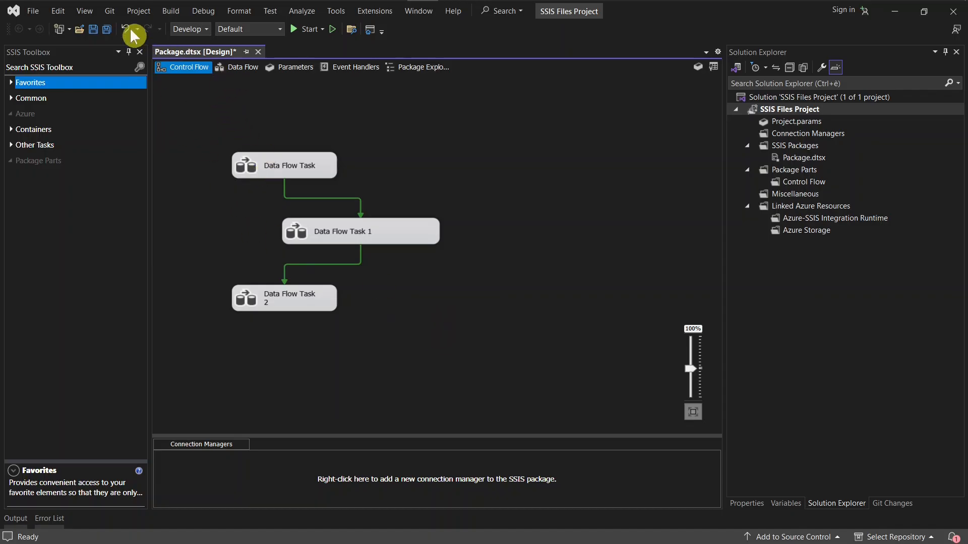
# Show the Layout toolbar so that alignment and sizing commands are available for the control flow tasks.
pyautogui.click(82, 12)
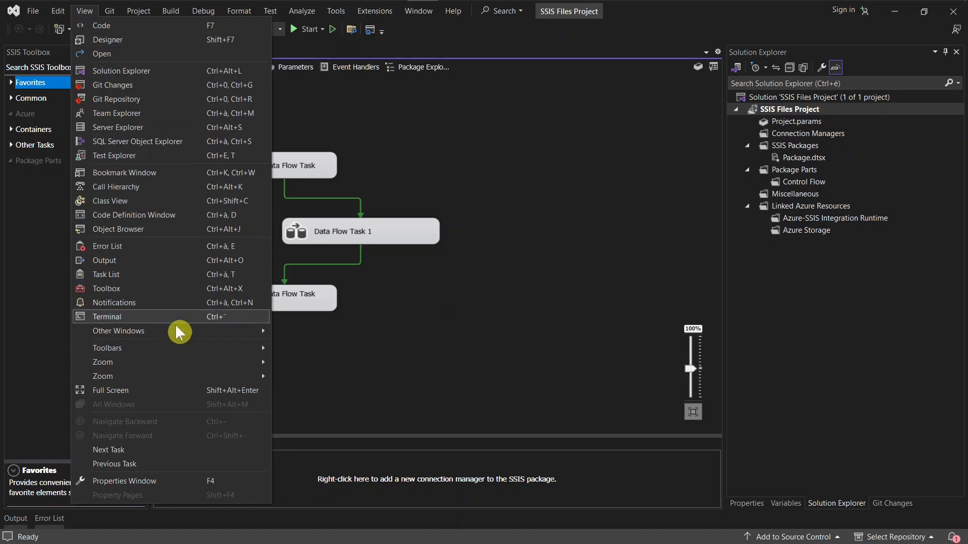
pyautogui.moveTo(187, 357)
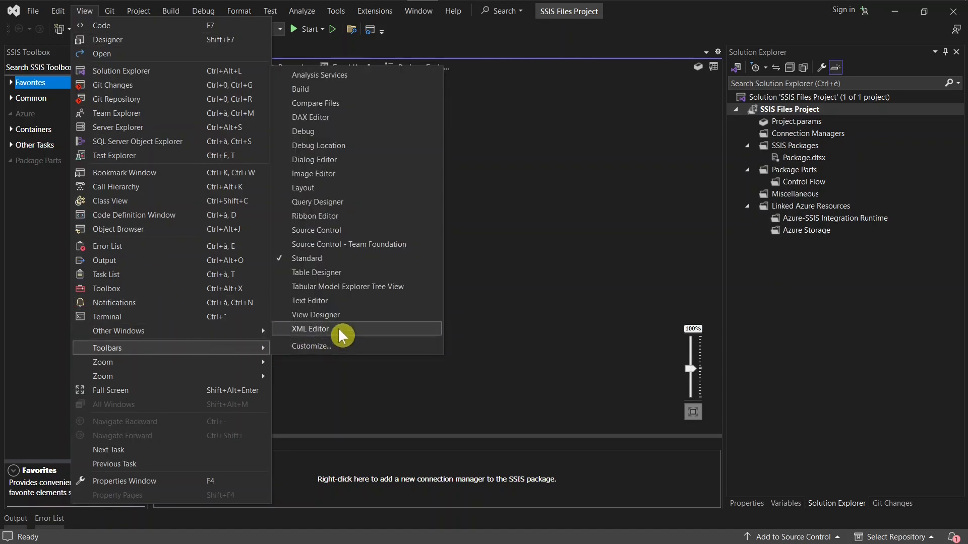
pyautogui.click(306, 187)
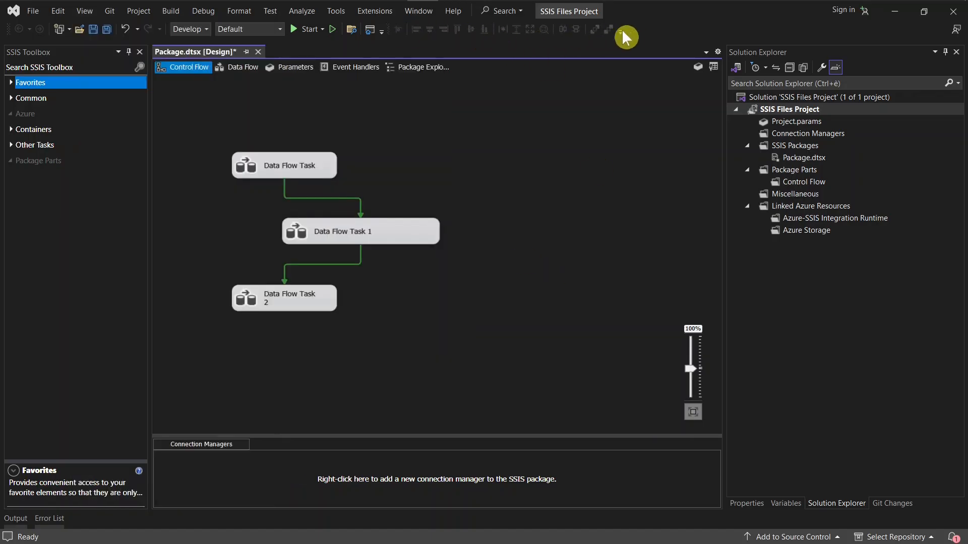
# Align all three Data Flow Tasks to their left edges and make them the same width.
pyautogui.moveTo(475, 386); pyautogui.dragTo(187, 119)
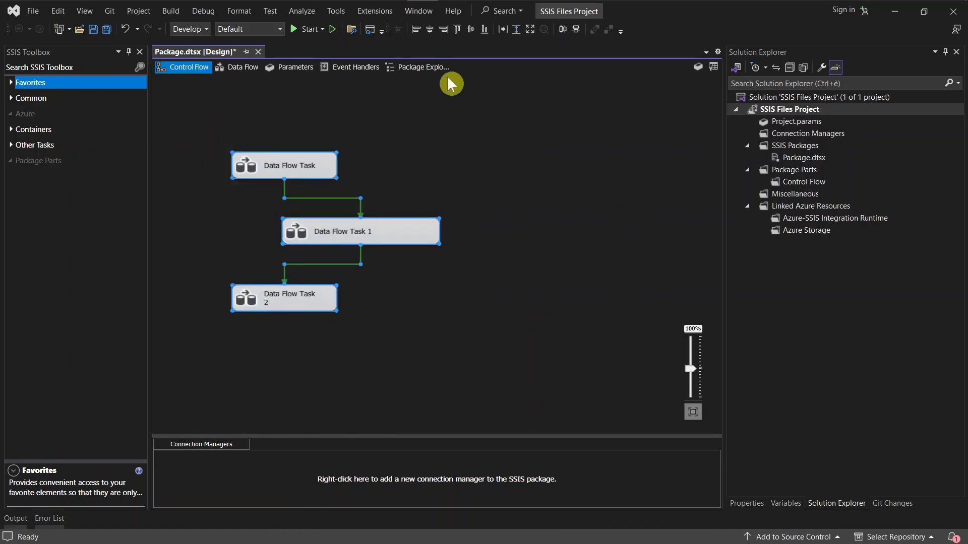
pyautogui.click(418, 29)
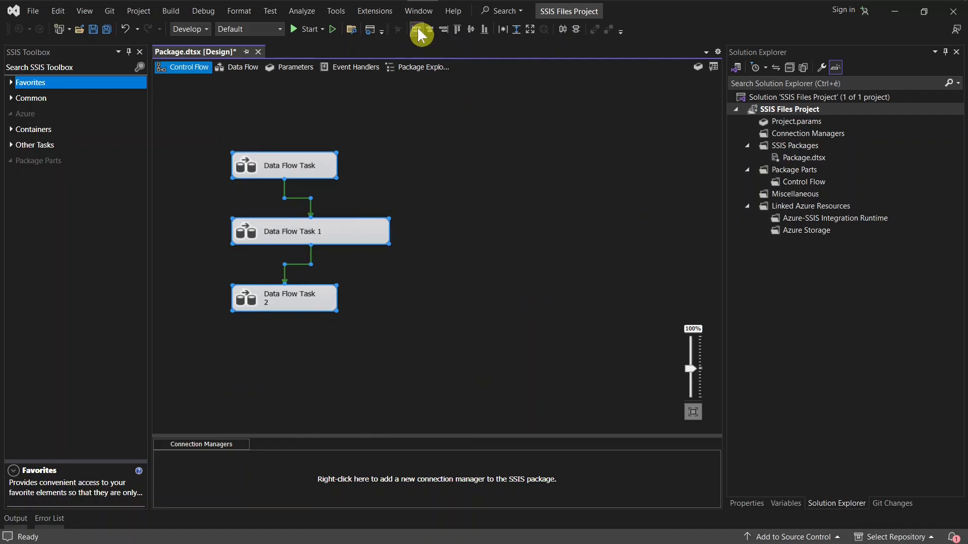
pyautogui.click(502, 29)
pyautogui.click(557, 297)
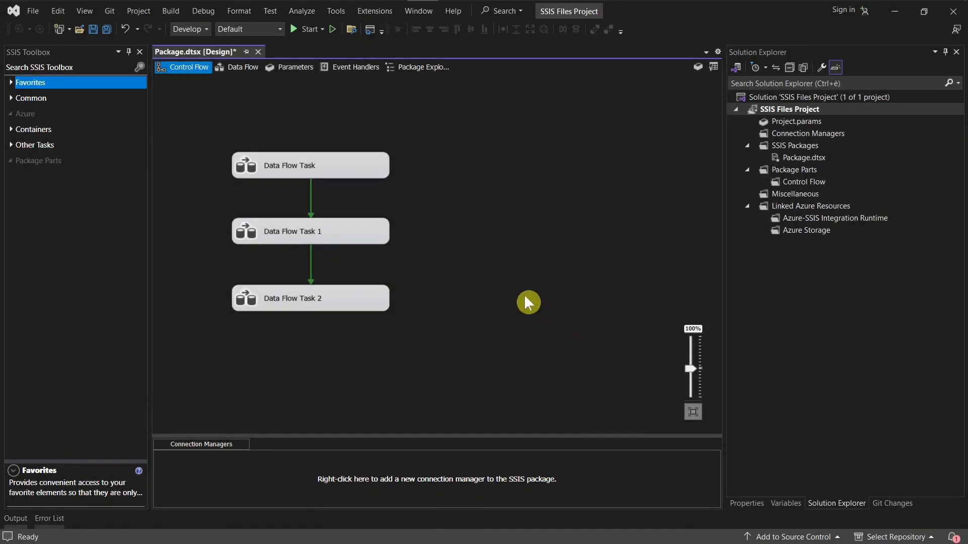
# Close Package.dtsx and discard its unsaved changes.
pyautogui.click(258, 52)
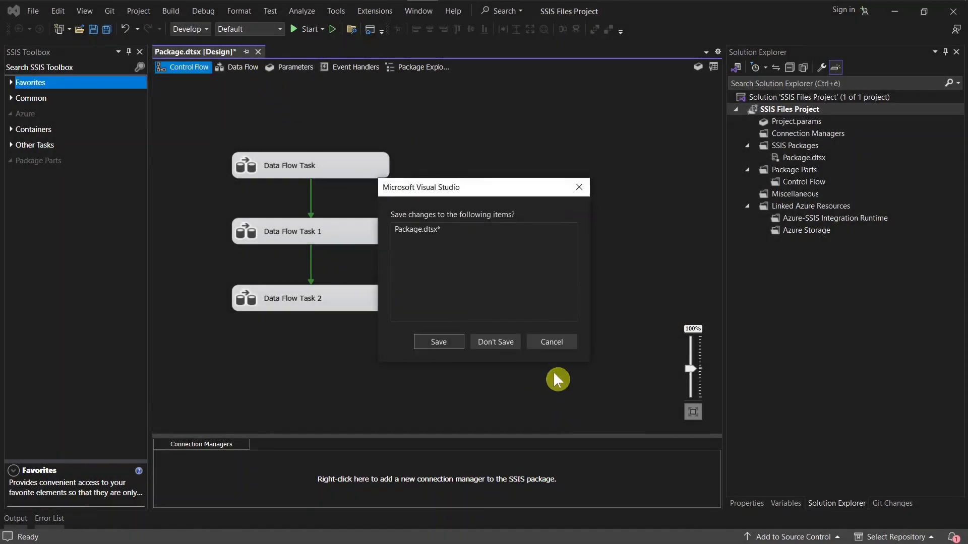
pyautogui.click(489, 342)
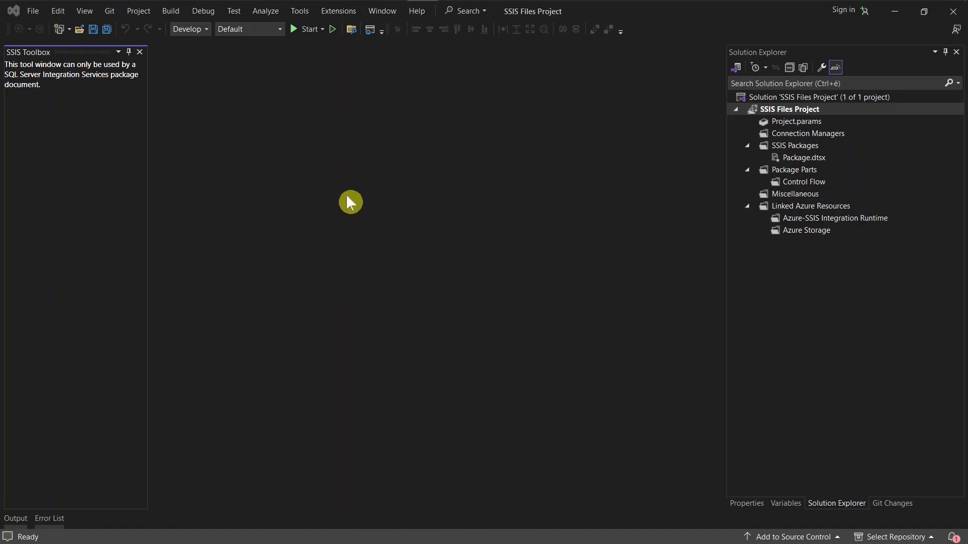
# View the available color themes in the General environment options, then cancel without changing any setting.
pyautogui.click(300, 12)
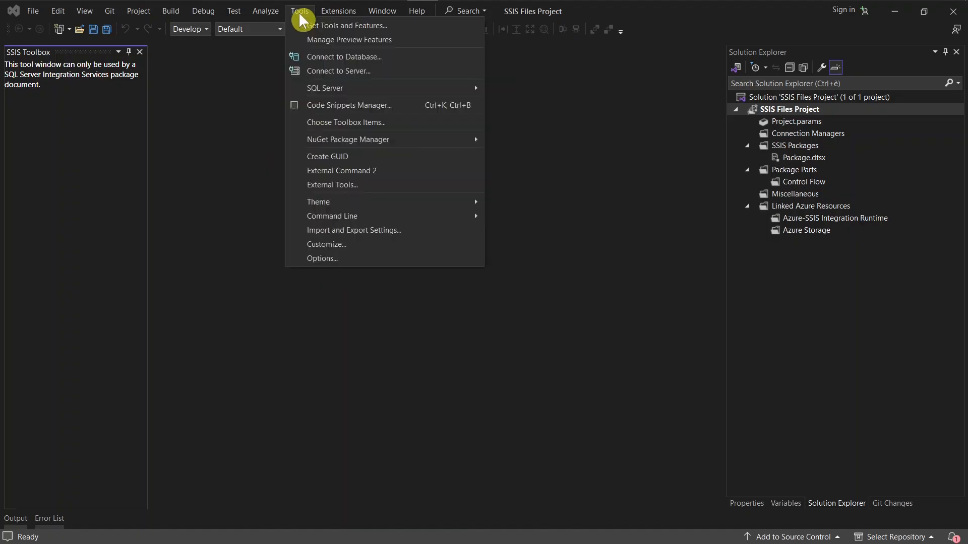
pyautogui.click(325, 259)
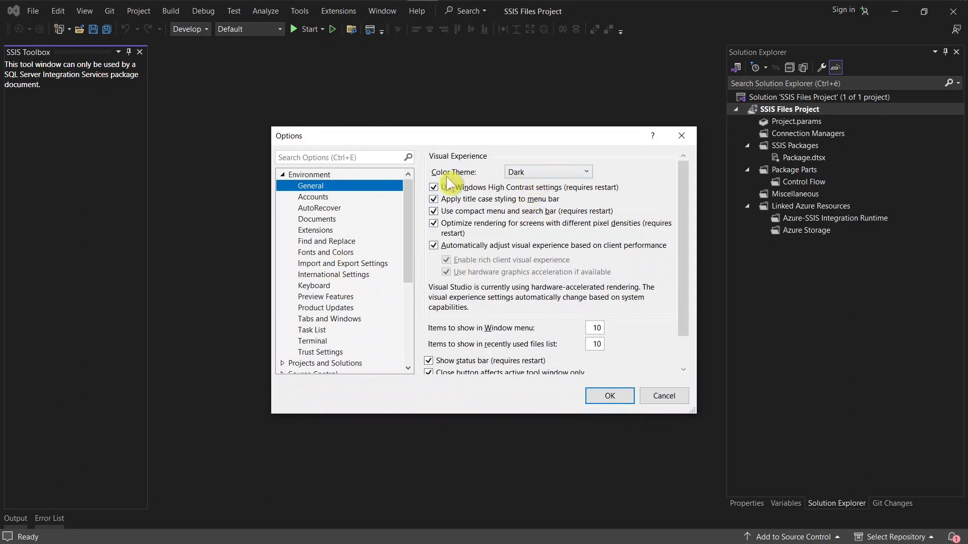
pyautogui.click(309, 176)
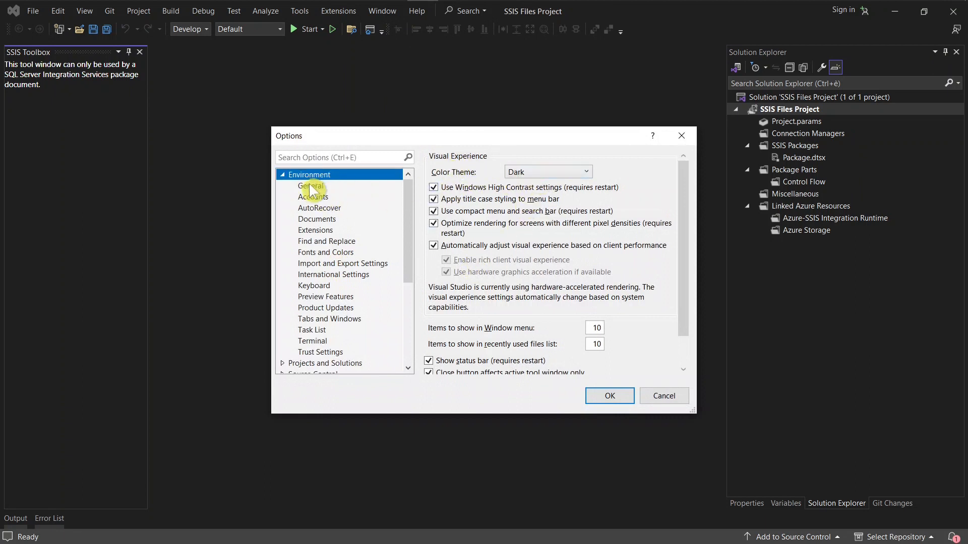
pyautogui.click(310, 187)
pyautogui.click(540, 174)
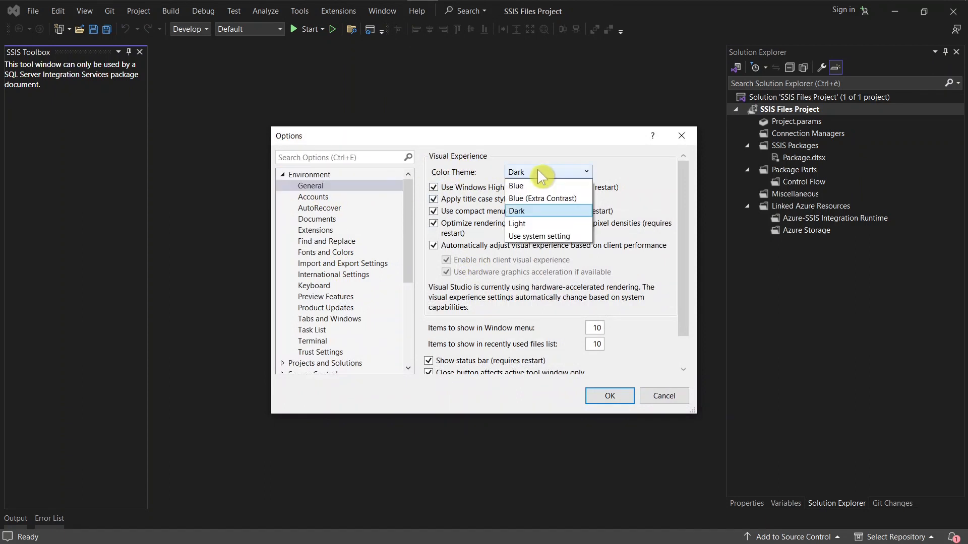
pyautogui.click(540, 174)
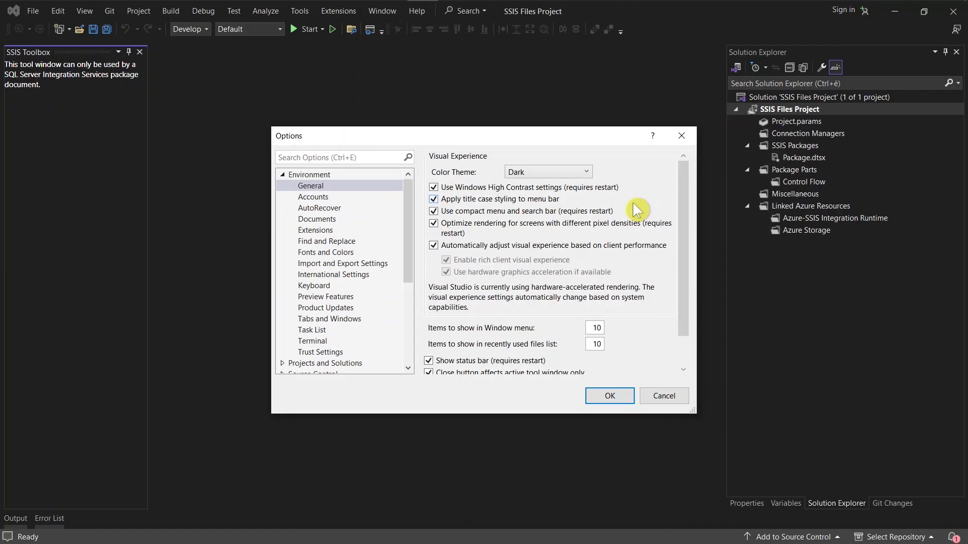
pyautogui.click(663, 397)
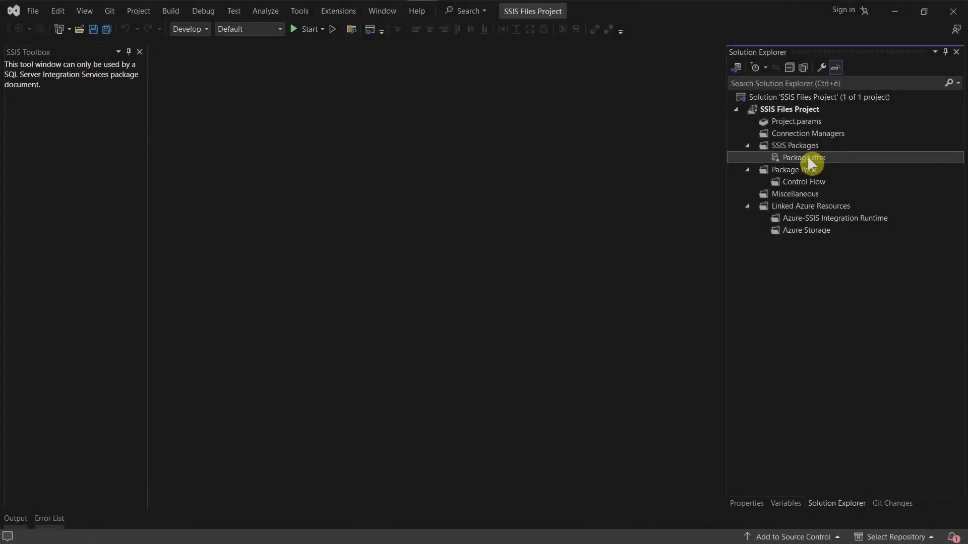
# Reopen Package.dtsx in the designer and widen the Solution Explorer pane.
pyautogui.doubleClick(804, 158)
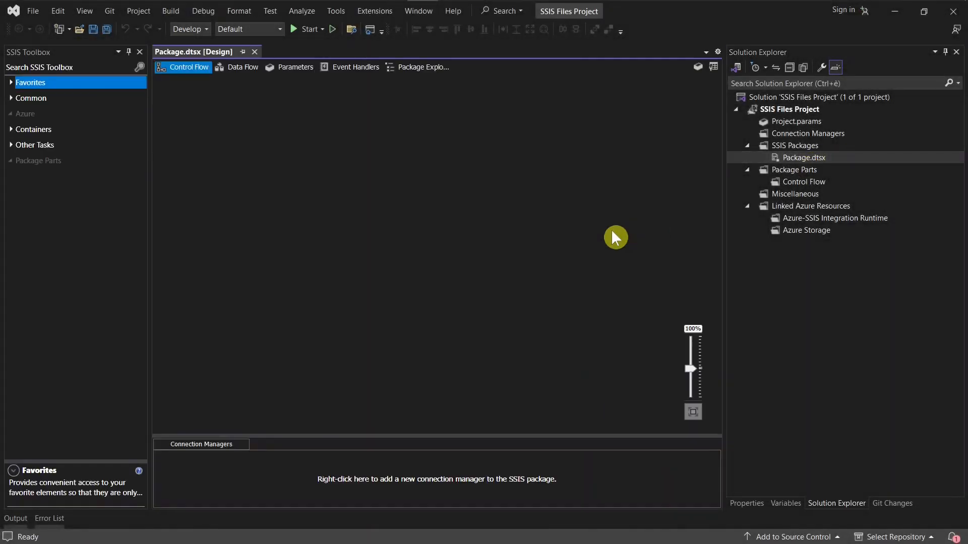
pyautogui.moveTo(722, 235); pyautogui.dragTo(617, 235)
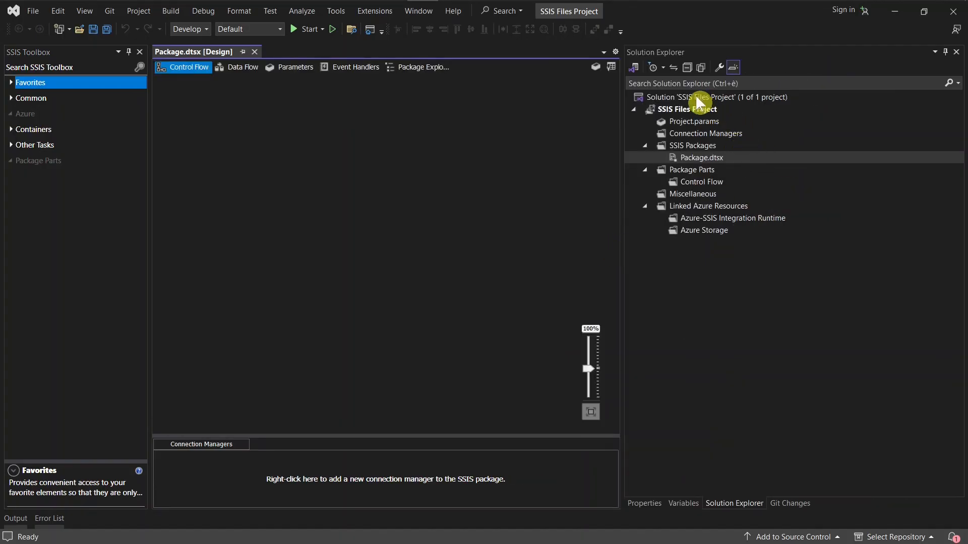
pyautogui.click(747, 512)
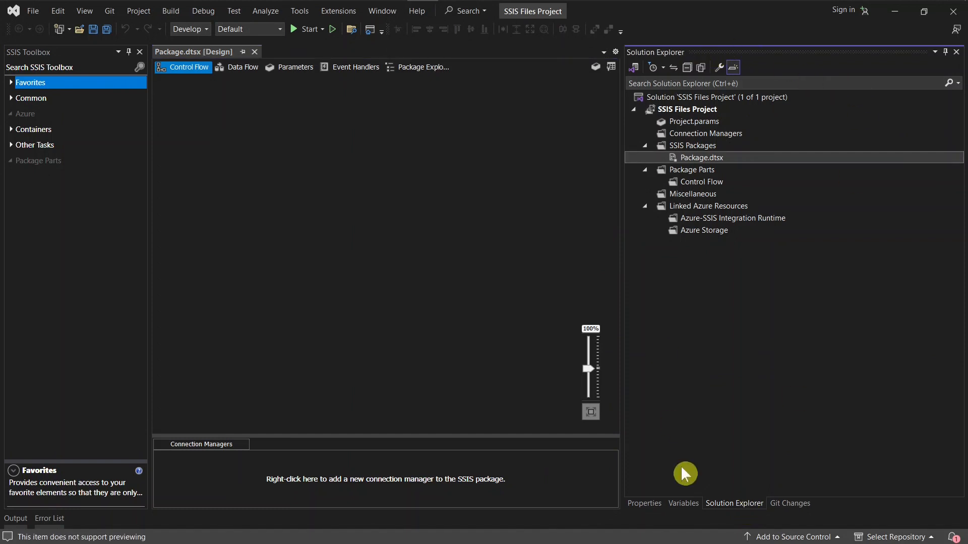
# Collapse the SSIS Files Project node and view the options for adding projects or items to the solution.
pyautogui.click(676, 97)
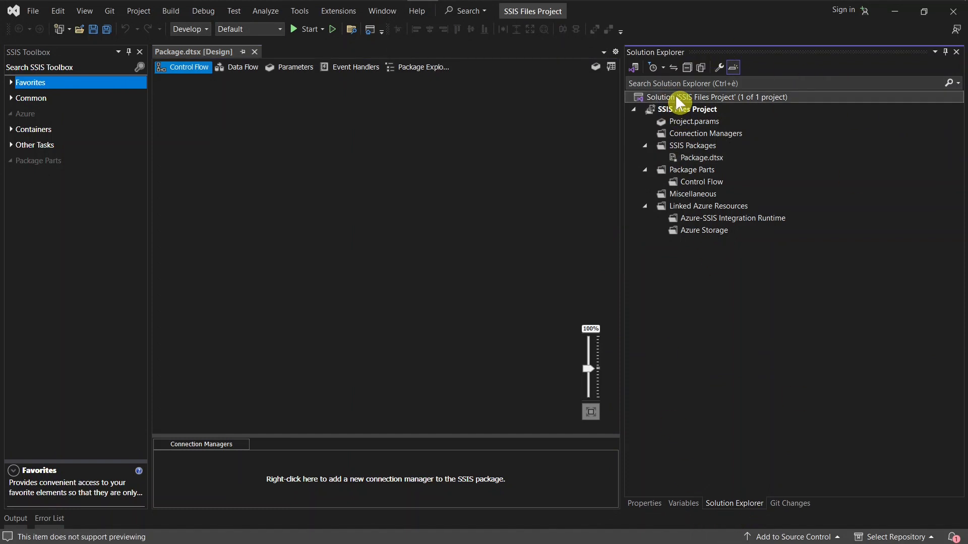
pyautogui.click(687, 110)
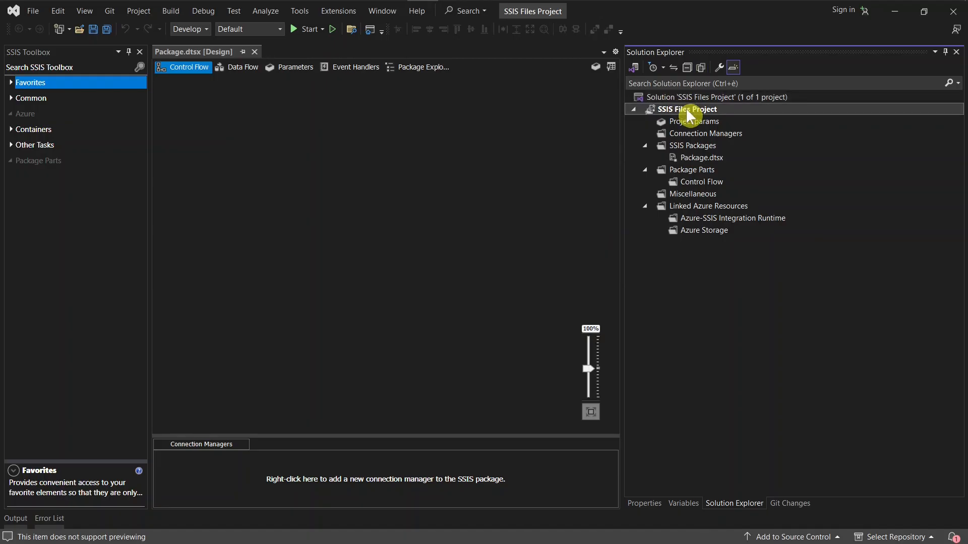
pyautogui.click(637, 109)
pyautogui.rightClick(665, 97)
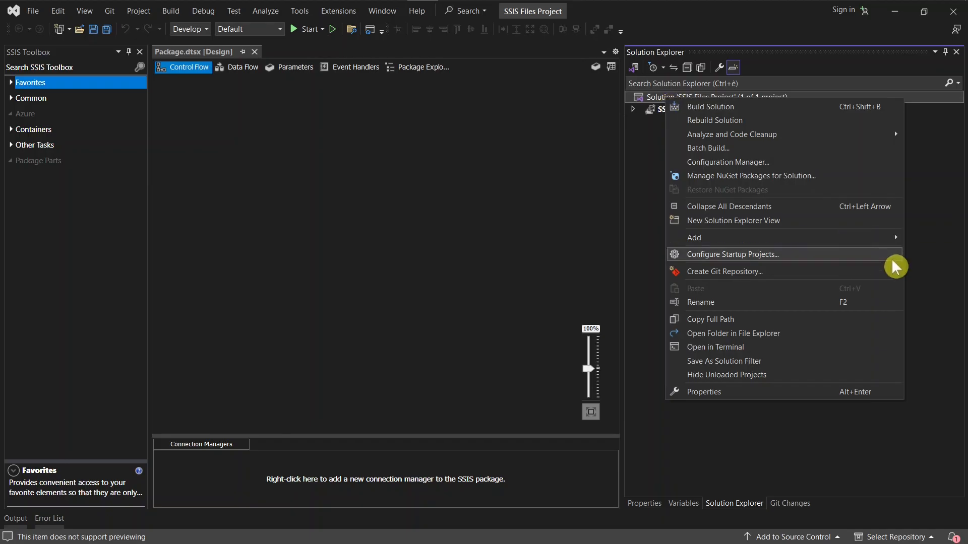
pyautogui.moveTo(883, 246)
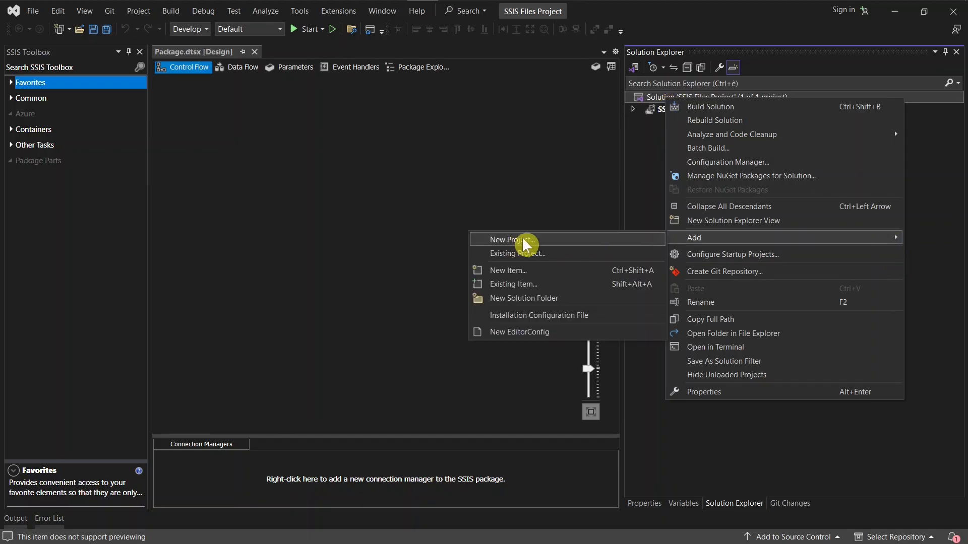
pyautogui.click(647, 124)
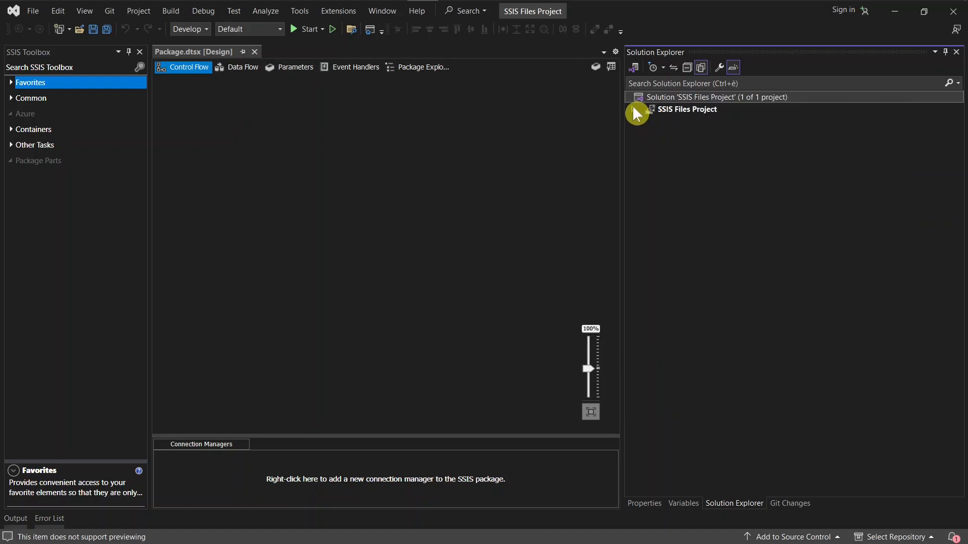
# Expand the SSIS Files Project node and examine its SSIS Packages folder and the Package.dtsx file inside it.
pyautogui.click(634, 110)
pyautogui.click(682, 109)
pyautogui.click(699, 149)
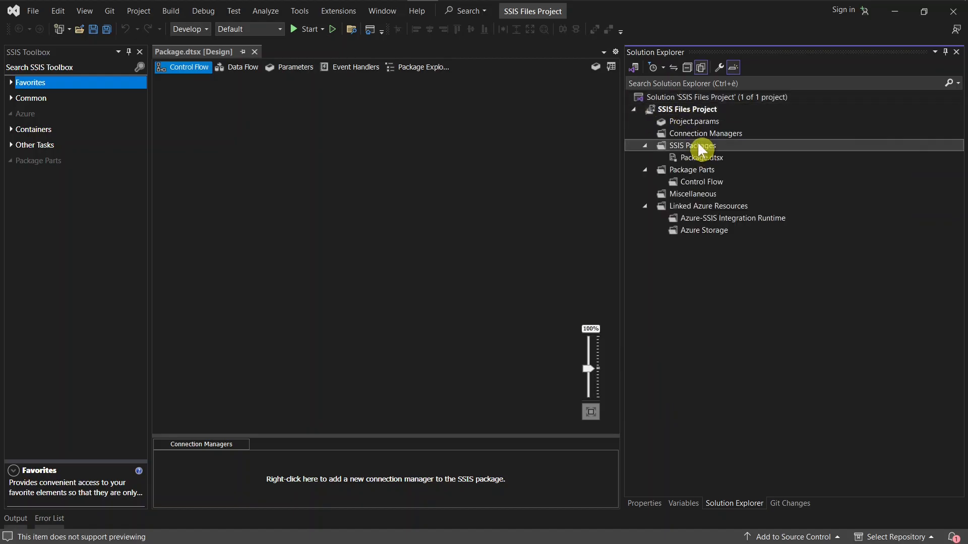
pyautogui.click(704, 157)
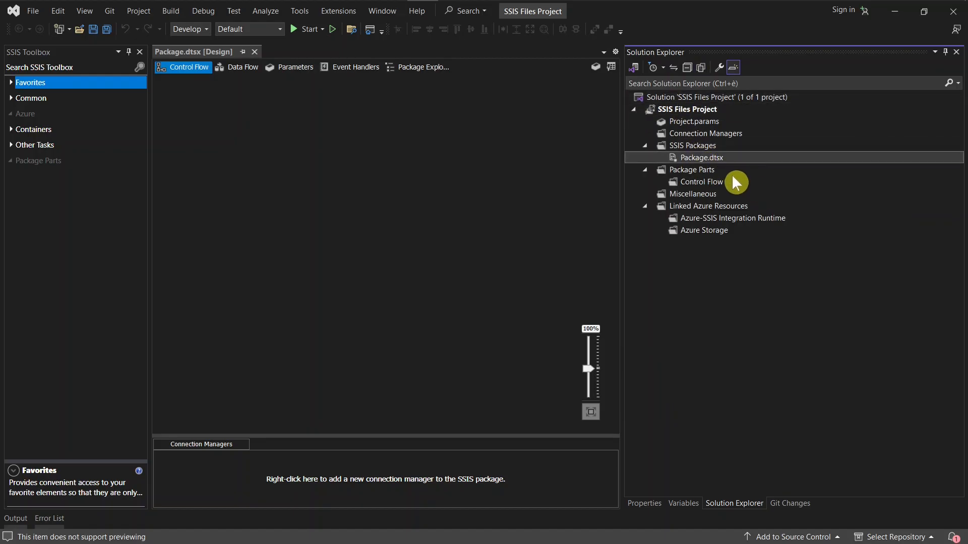
pyautogui.click(703, 146)
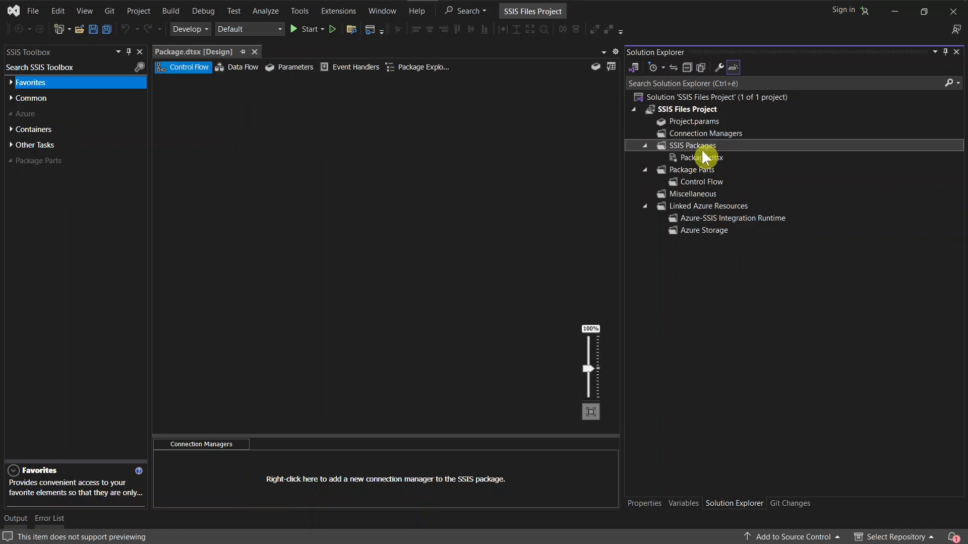
pyautogui.click(700, 156)
pyautogui.click(699, 146)
pyautogui.press('Down')
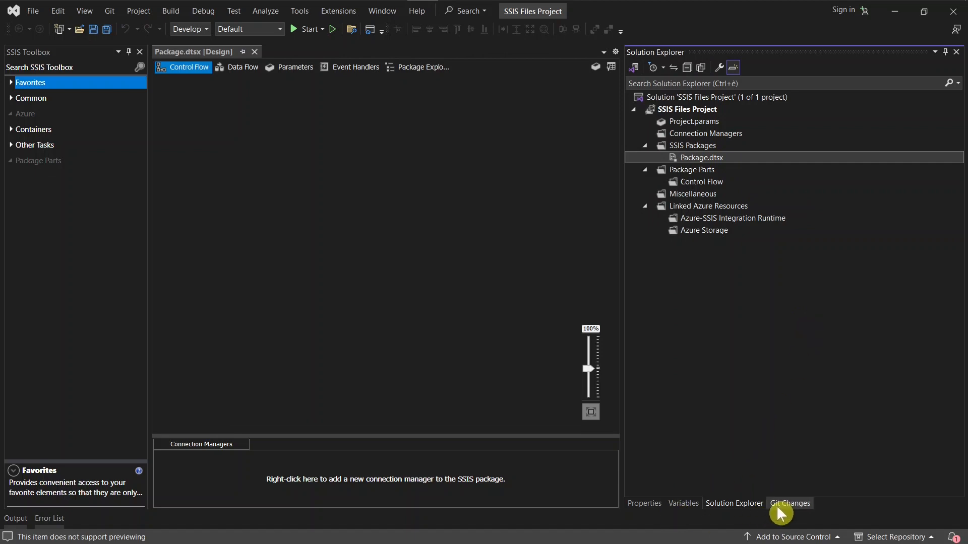
# View the Git Changes and Variables windows, then show the properties of the package.
pyautogui.click(790, 504)
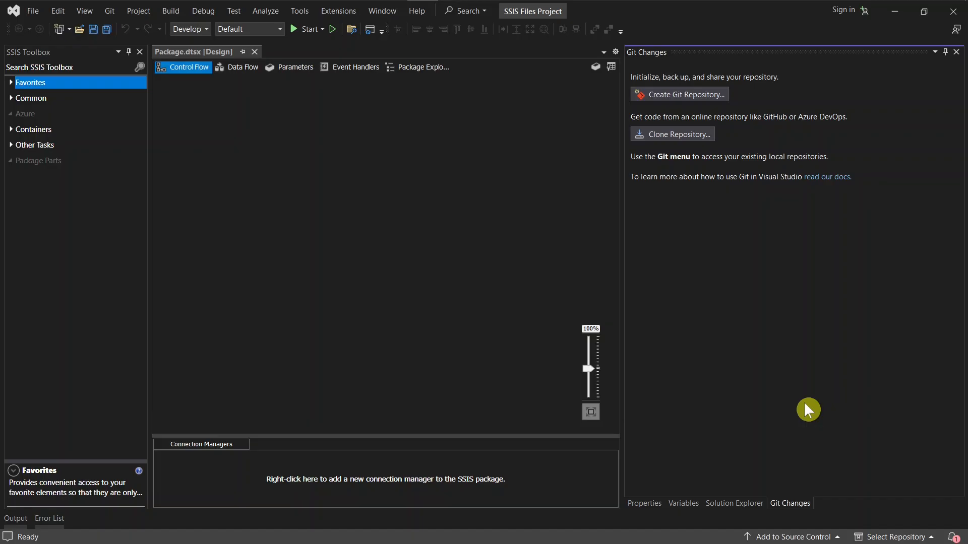
pyautogui.click(711, 503)
pyautogui.click(694, 504)
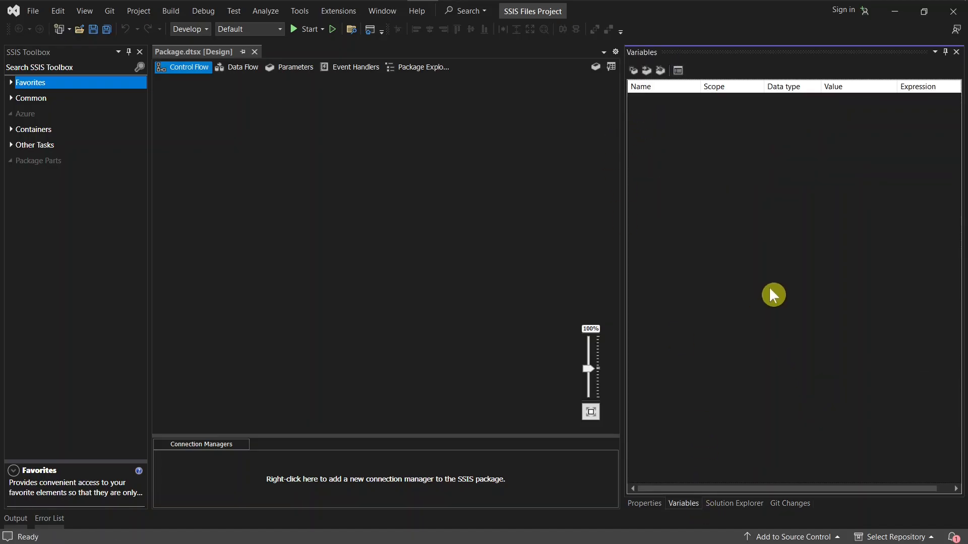
pyautogui.click(648, 504)
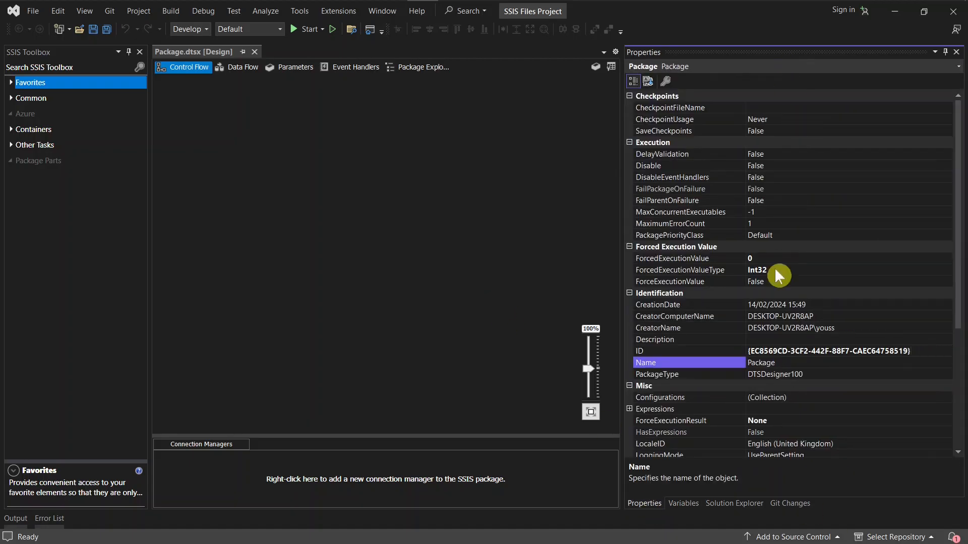
pyautogui.click(434, 277)
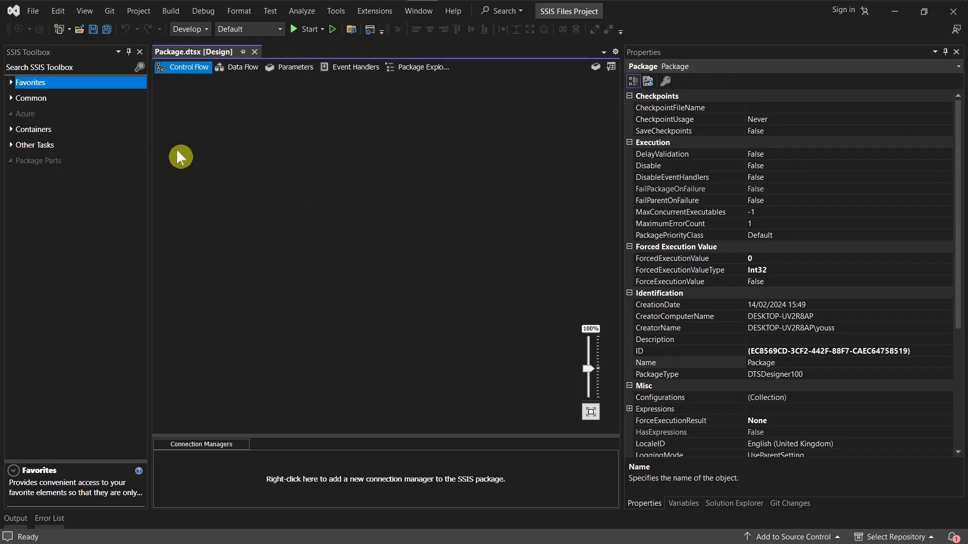
# Add a Data Flow Task from the Common tasks to the upper middle of the empty control flow canvas.
pyautogui.click(10, 98)
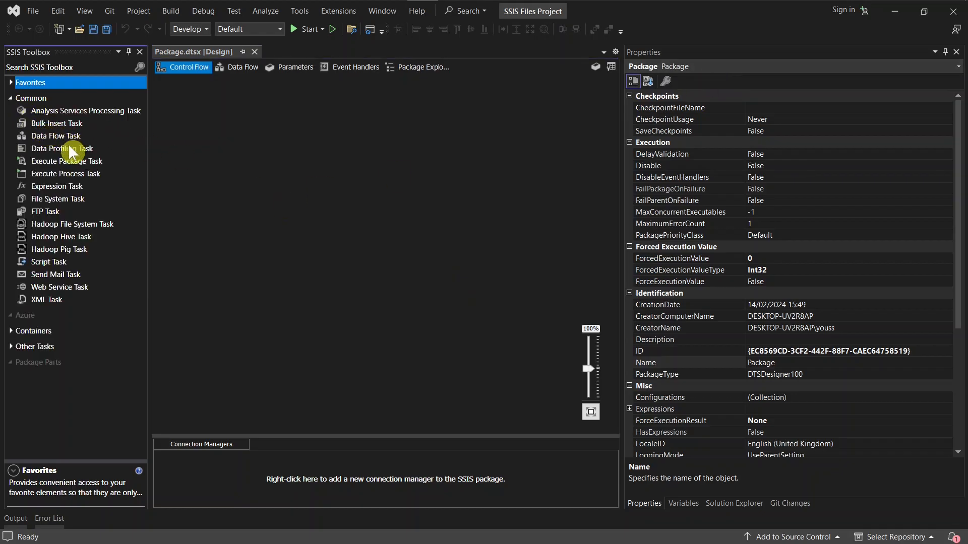
pyautogui.moveTo(60, 135); pyautogui.dragTo(318, 182)
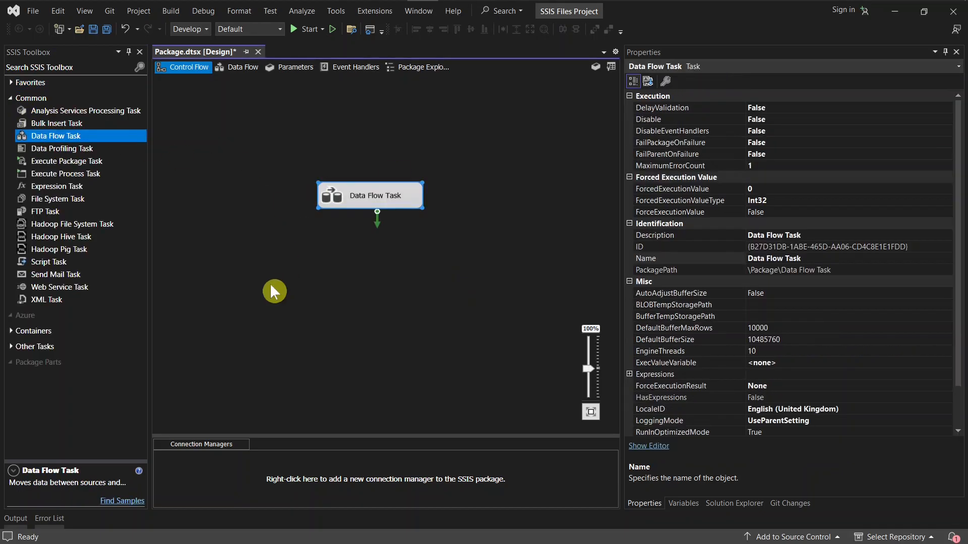
pyautogui.click(333, 291)
# Examine the full list of properties of the new Data Flow Task.
pyautogui.click(405, 198)
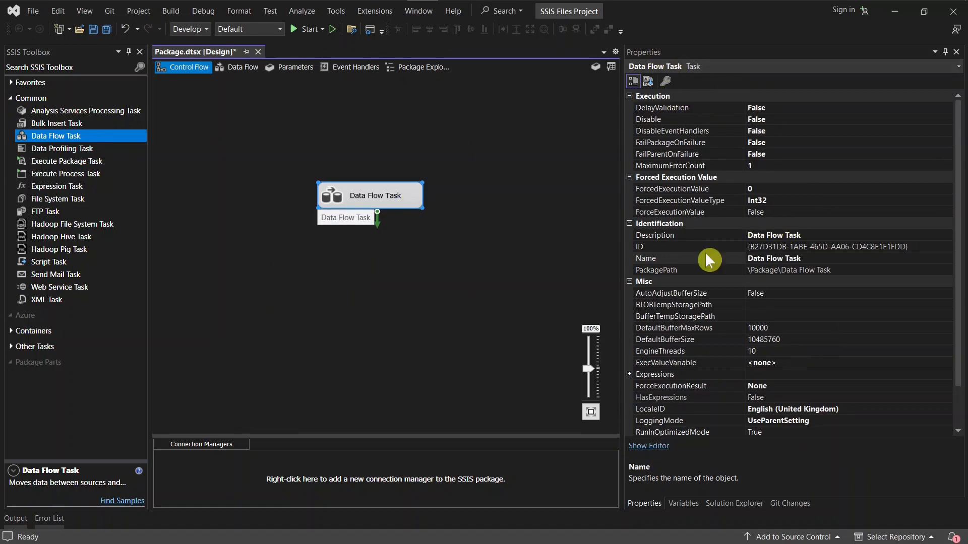
pyautogui.scroll(-2, 723, 282)
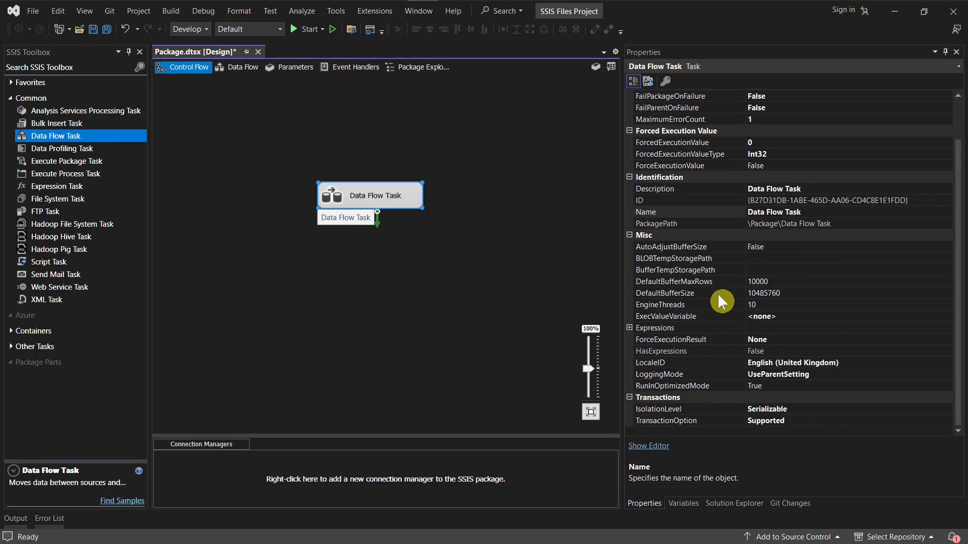
pyautogui.scroll(2, 727, 306)
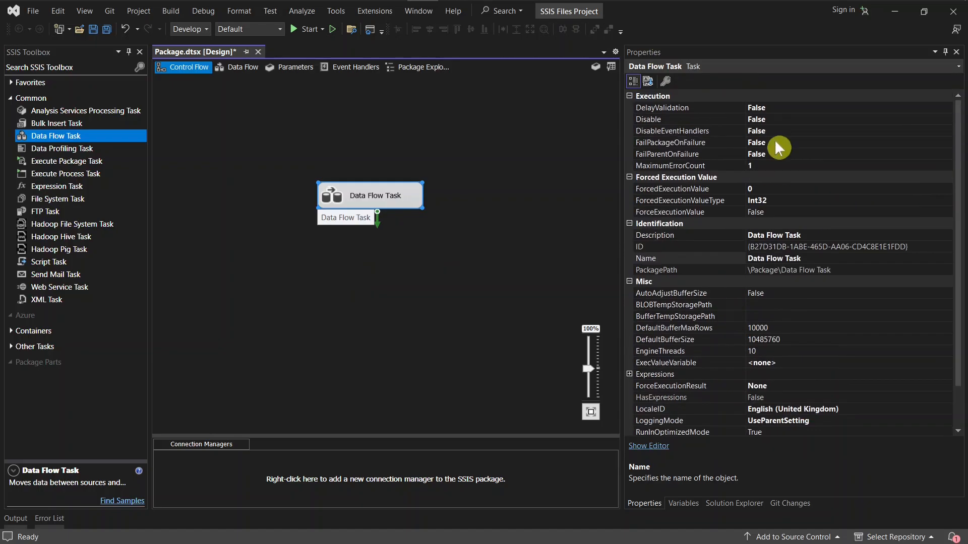
# Set the Data Flow Task's Disable property to True, reselect the task and toggle the property again.
pyautogui.doubleClick(775, 119)
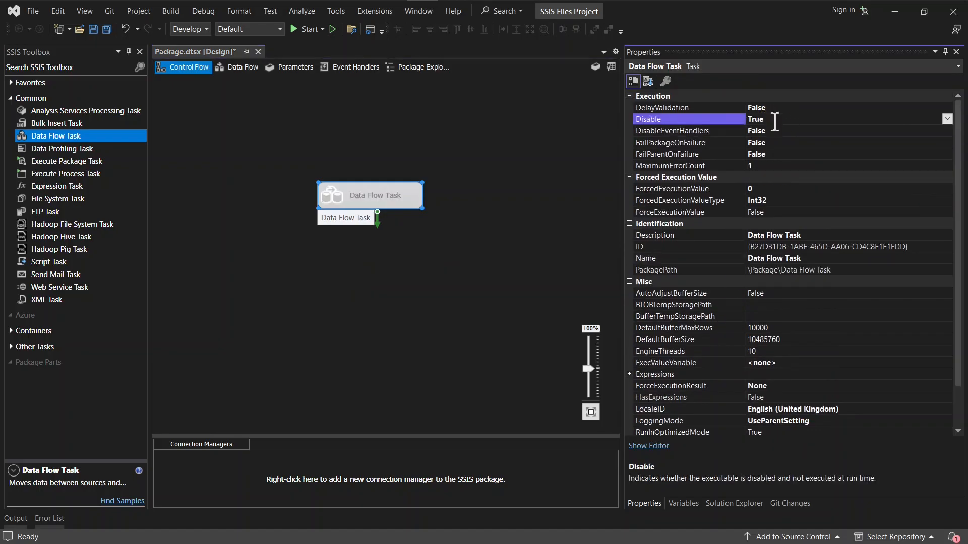
pyautogui.click(468, 282)
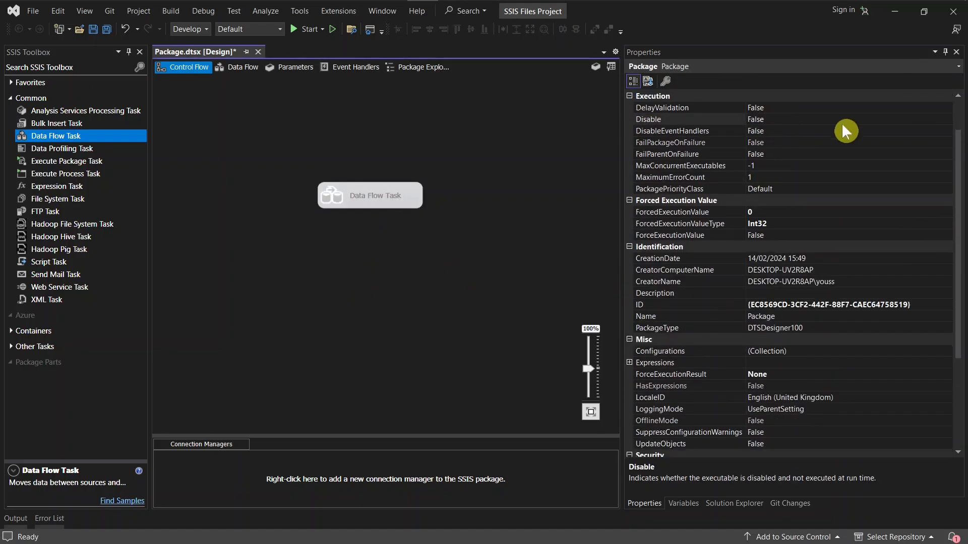
pyautogui.click(393, 198)
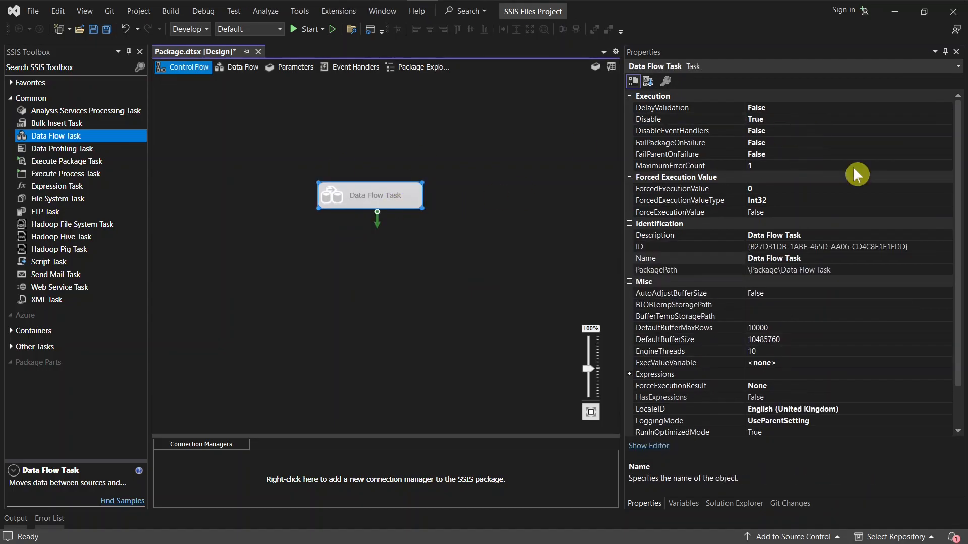
pyautogui.doubleClick(814, 119)
pyautogui.click(502, 276)
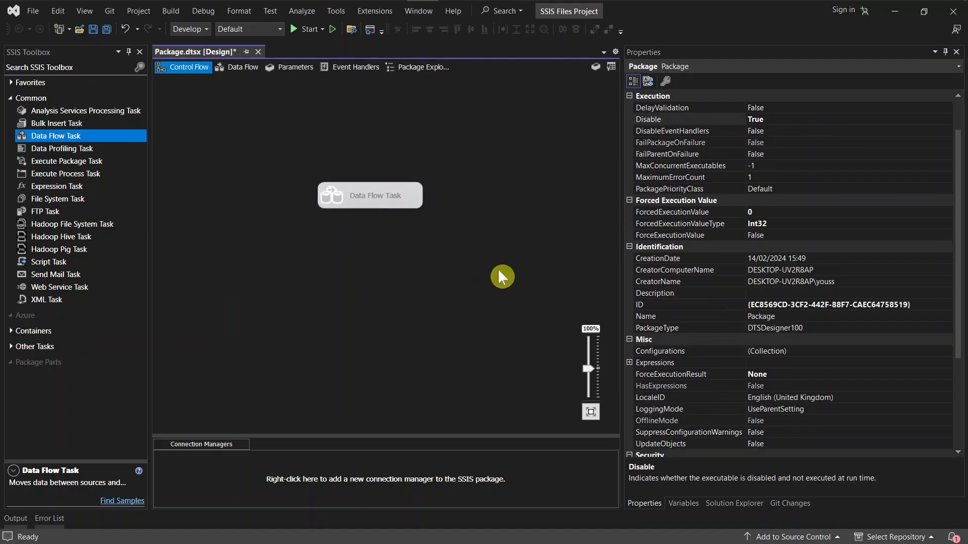
# Remove the Data Flow Task from the control flow canvas and save the package.
pyautogui.scroll(-4, 664, 326)
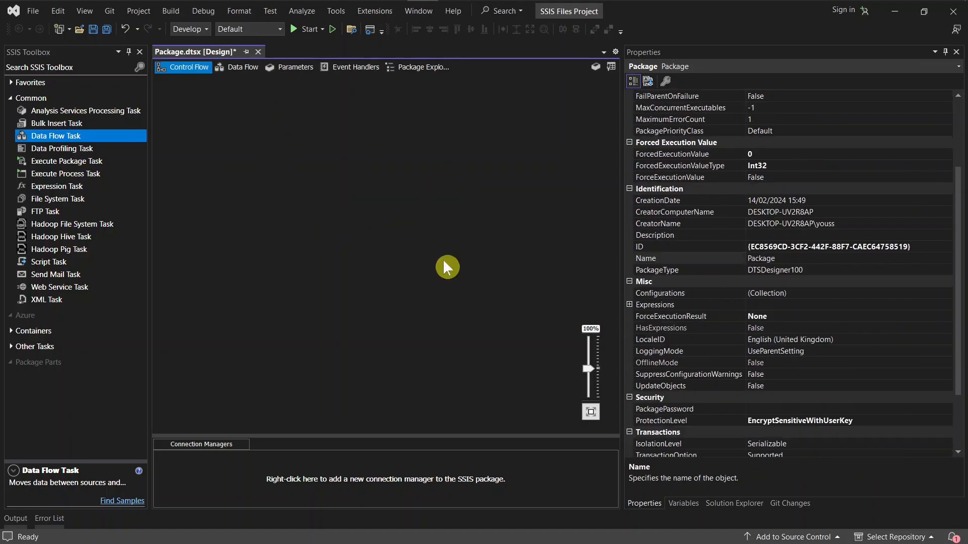
pyautogui.hotkey('ctrl', 's')
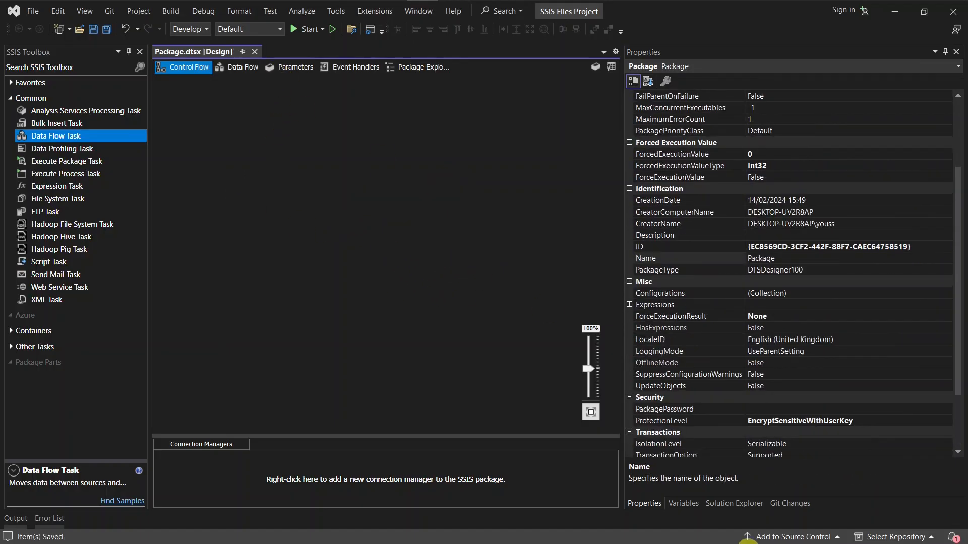
# Show the Solution Explorer, save the package again and minimize Visual Studio to reveal the desktop.
pyautogui.click(735, 504)
pyautogui.click(407, 278)
pyautogui.hotkey('ctrl', 's')
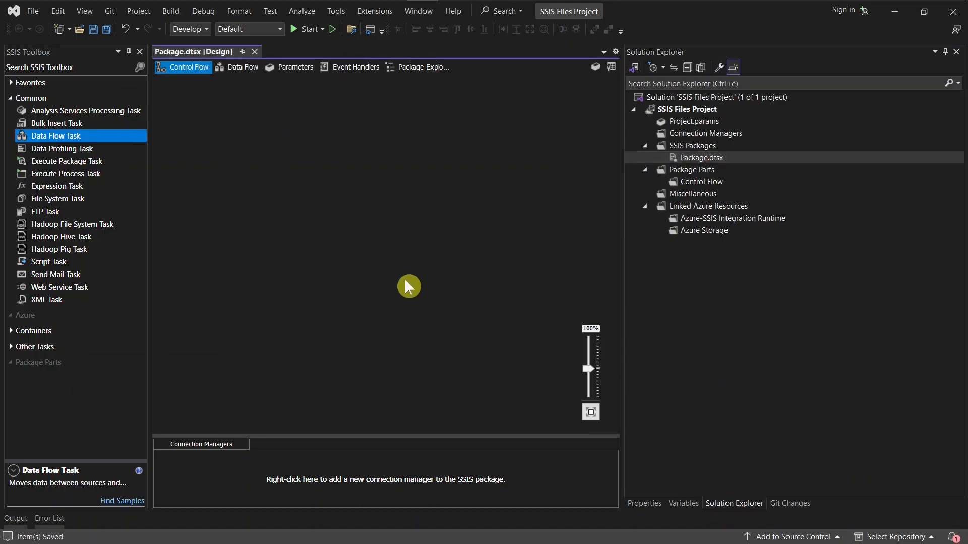
pyautogui.click(893, 11)
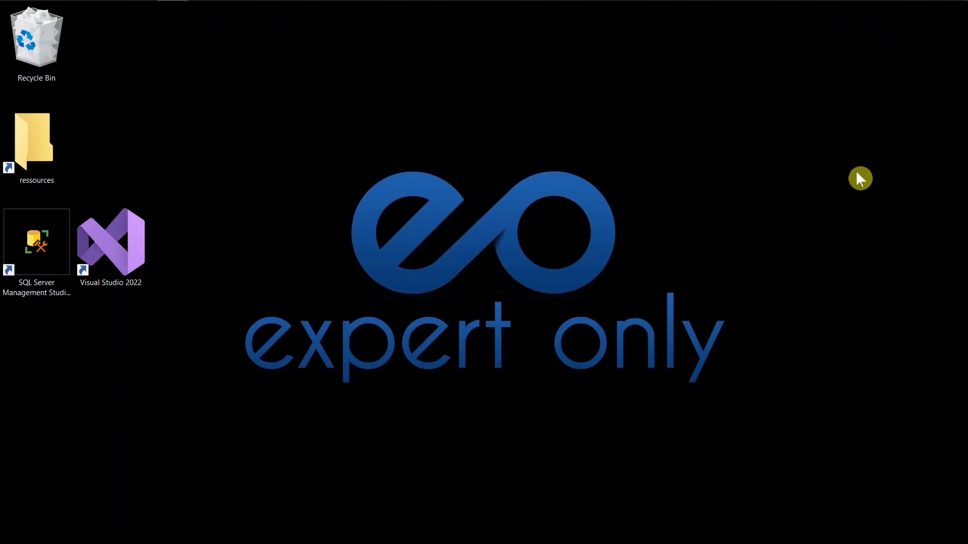